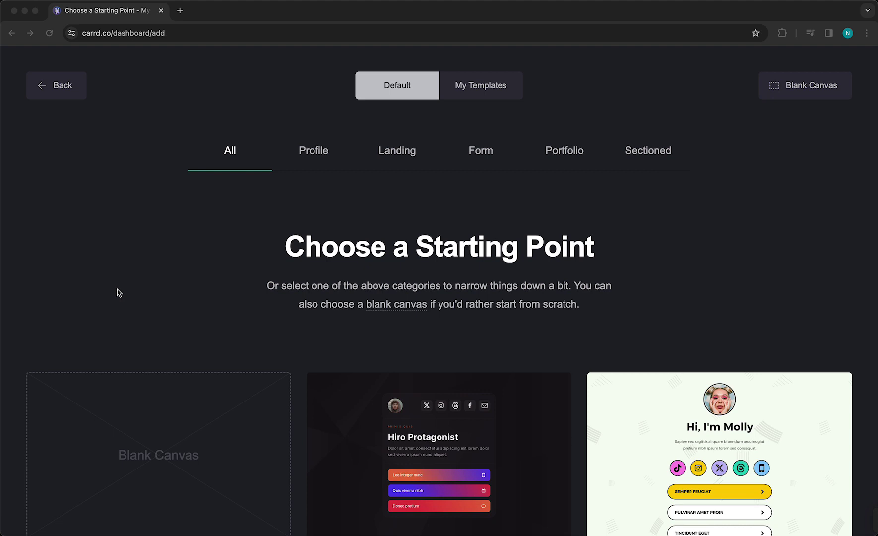
Create a site from the Blank Canvas template and select its 'Nothing here yet! :)' text element
{"action": "scroll", "coordinate": [119, 293], "scroll_direction": "down", "scroll_amount": 2}
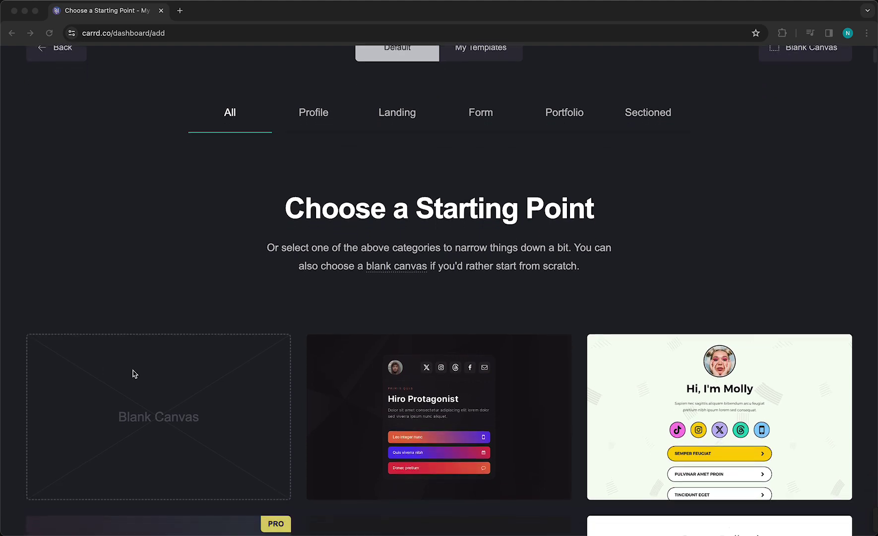
{"action": "left_click", "coordinate": [157, 417]}
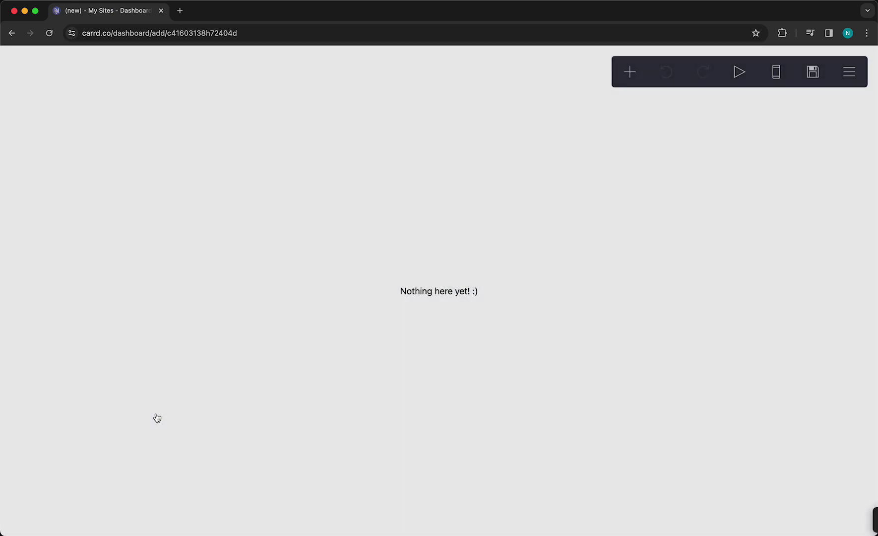
{"action": "left_click", "coordinate": [417, 295]}
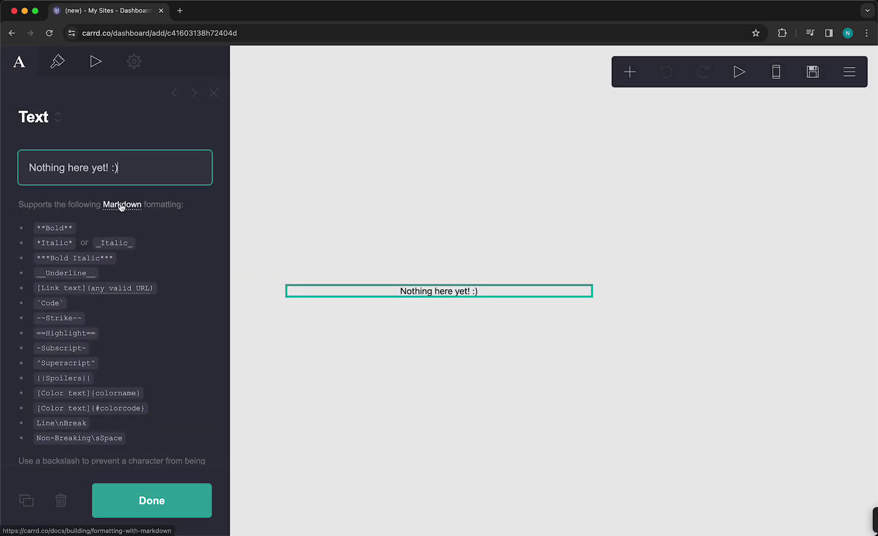
Replace the placeholder text with 'Subscribe if you read this ;)'
{"action": "triple_click", "coordinate": [108, 176]}
{"action": "type", "text": "S"}
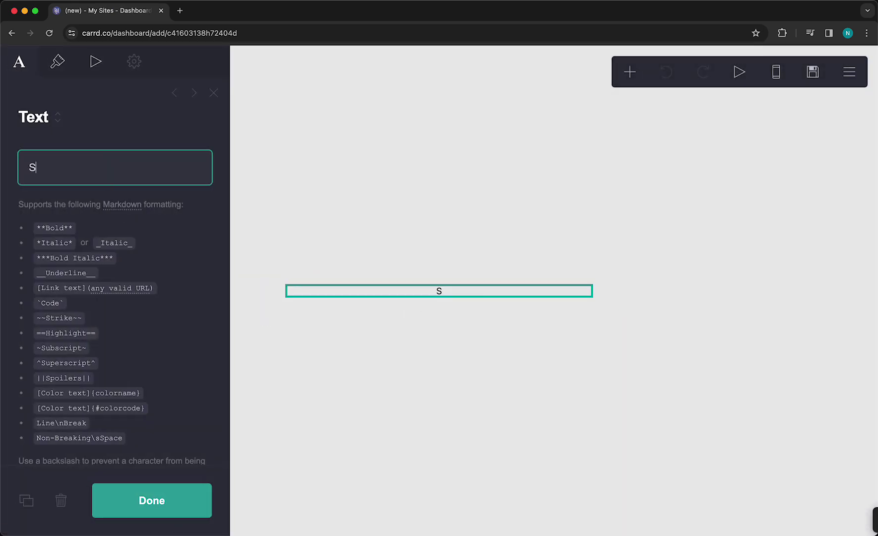
{"action": "type", "text": "ubscribe if tou"}
{"action": "key", "text": "BackSpace"}
{"action": "key", "text": "BackSpace"}
{"action": "key", "text": "BackSpace"}
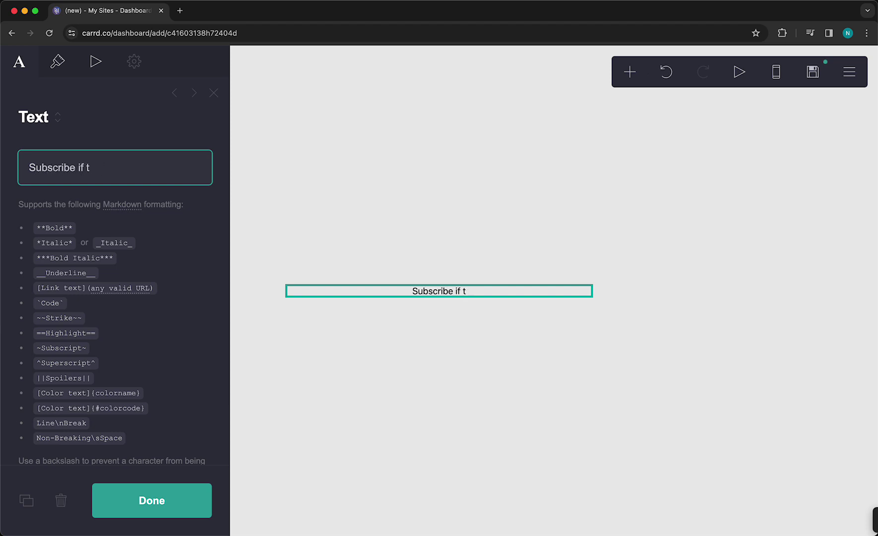
{"action": "type", "text": "you read this"}
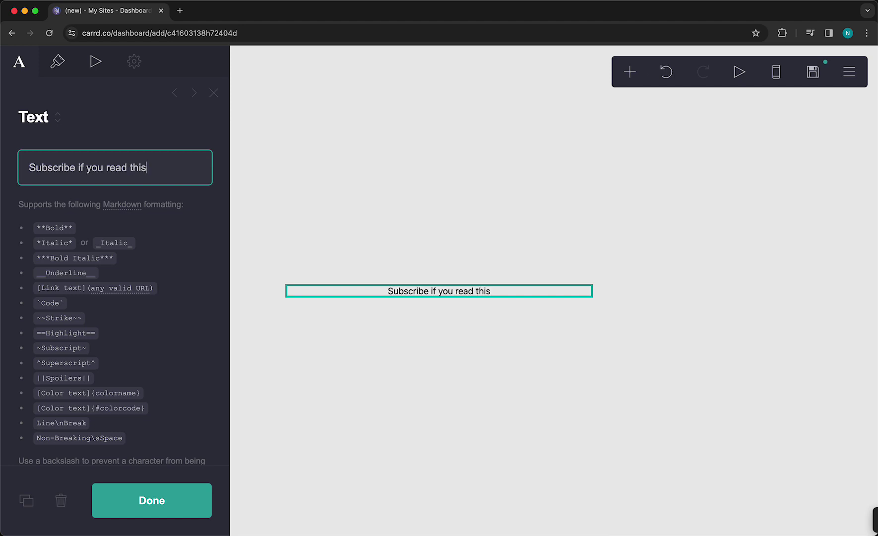
{"action": "type", "text": " ;)"}
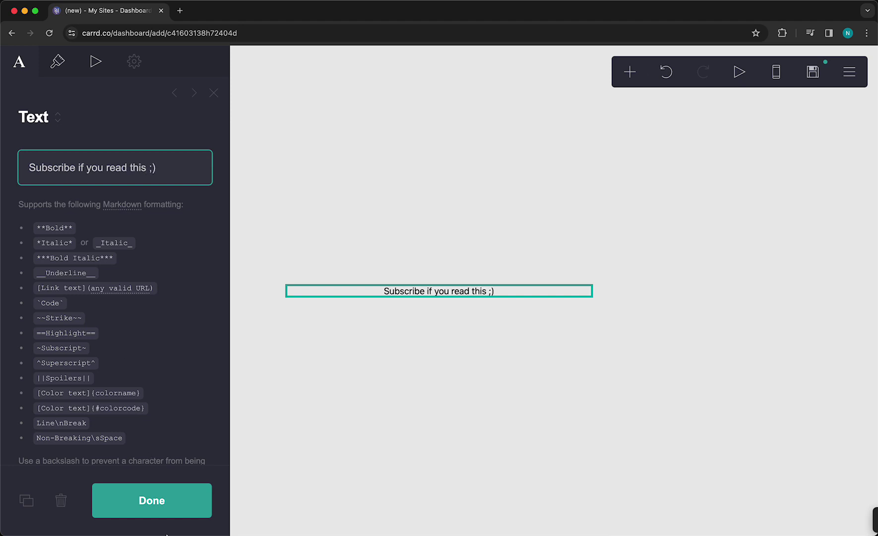
{"action": "left_click", "coordinate": [152, 502]}
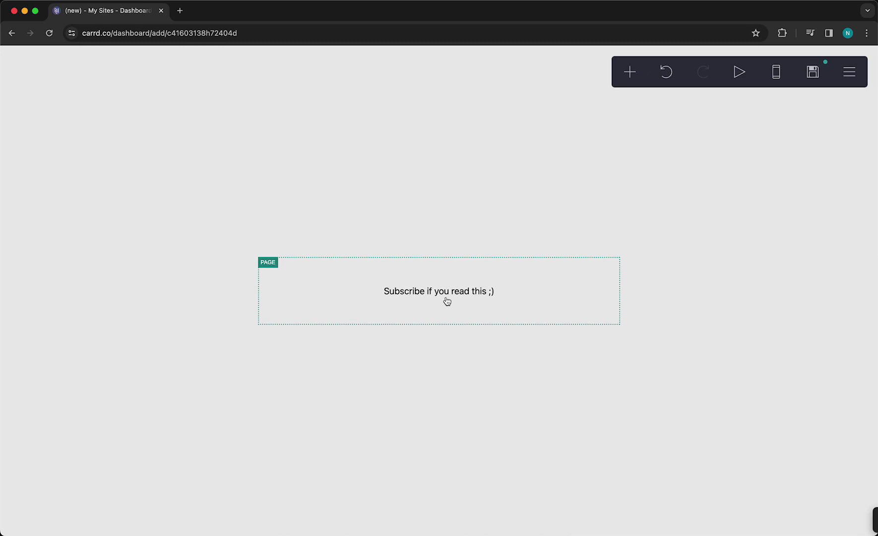
Add a Control element below the home text and keep its type as Section Break
{"action": "left_click", "coordinate": [631, 72]}
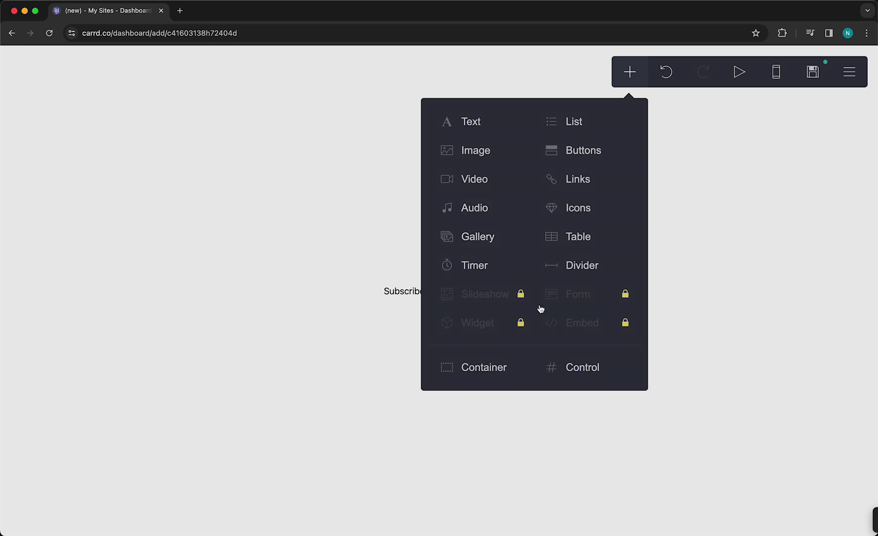
{"action": "left_click", "coordinate": [620, 371]}
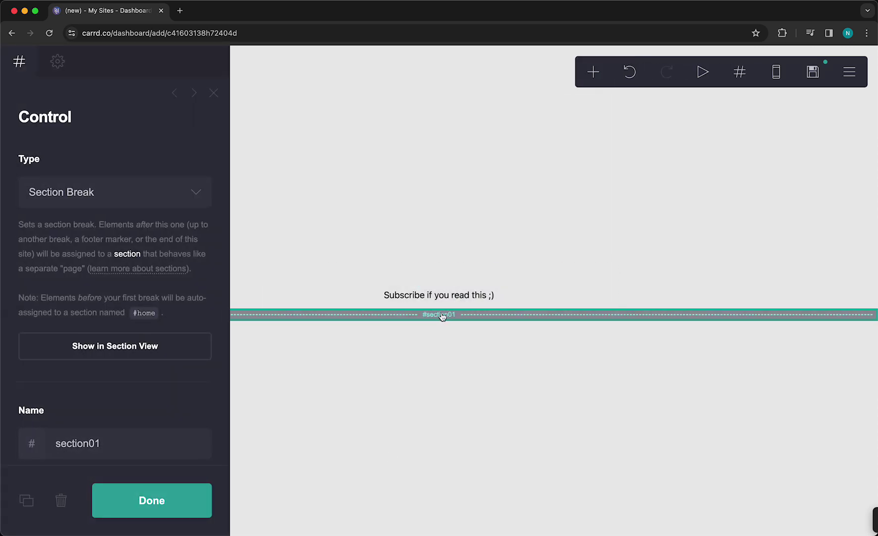
{"action": "left_click", "coordinate": [55, 198]}
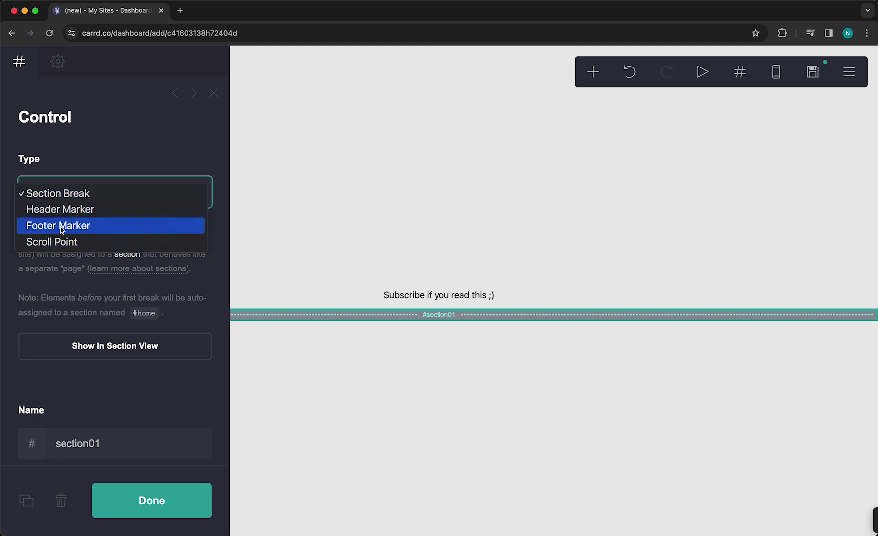
{"action": "left_click", "coordinate": [64, 171]}
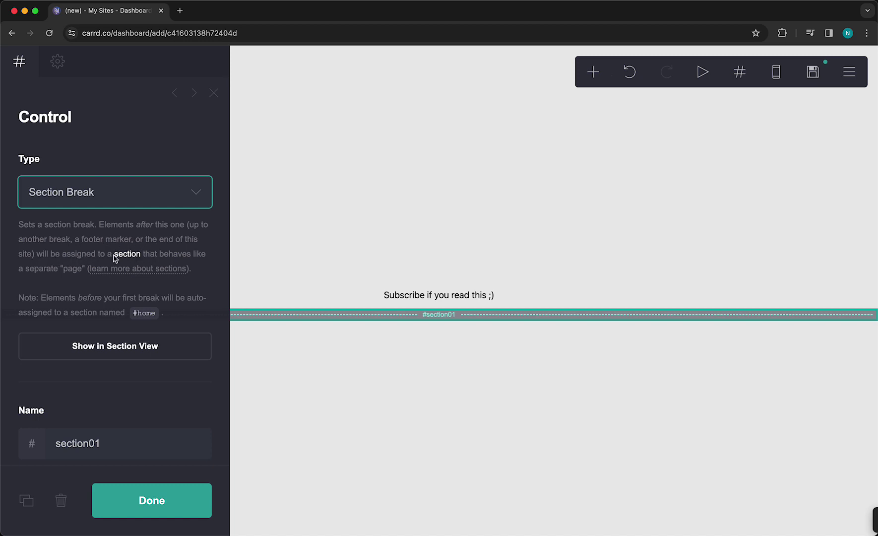
Rename the section break from 'section01' to 'about'
{"action": "scroll", "coordinate": [73, 277], "scroll_direction": "down", "scroll_amount": 1}
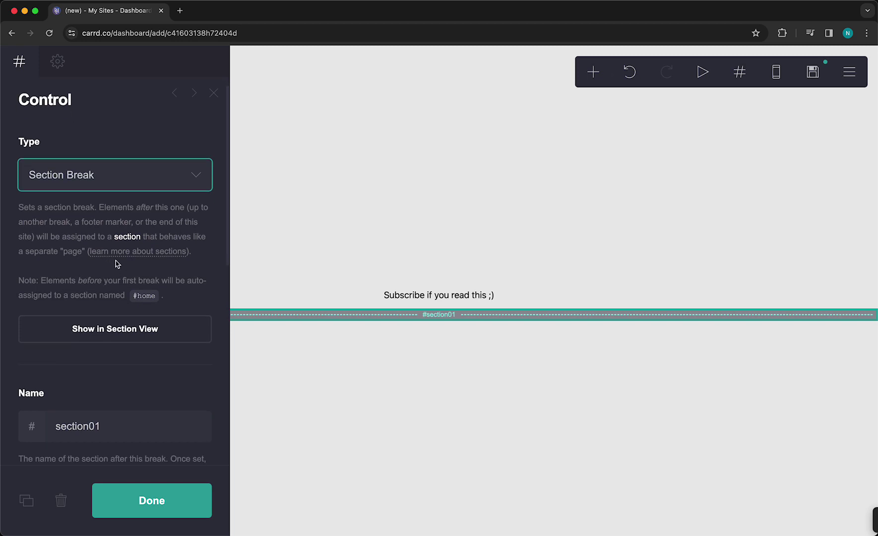
{"action": "scroll", "coordinate": [119, 293], "scroll_direction": "down", "scroll_amount": 5}
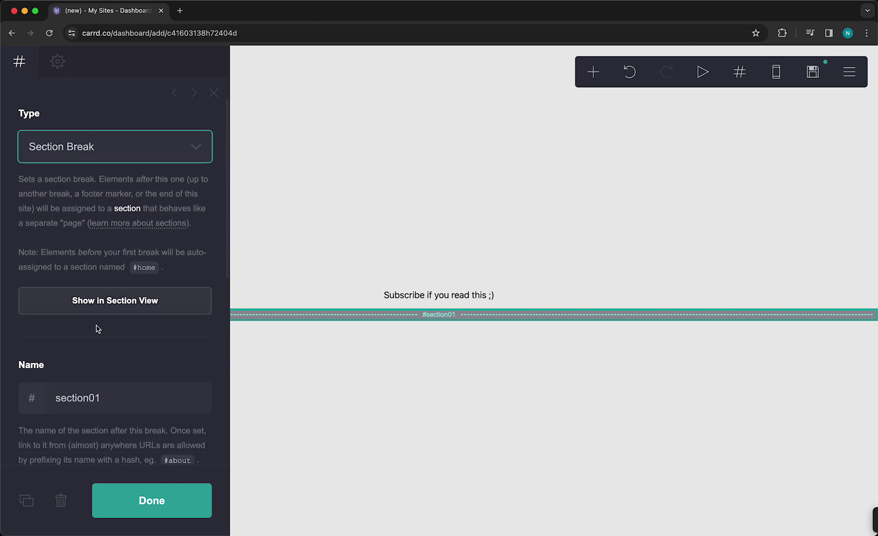
{"action": "double_click", "coordinate": [58, 275]}
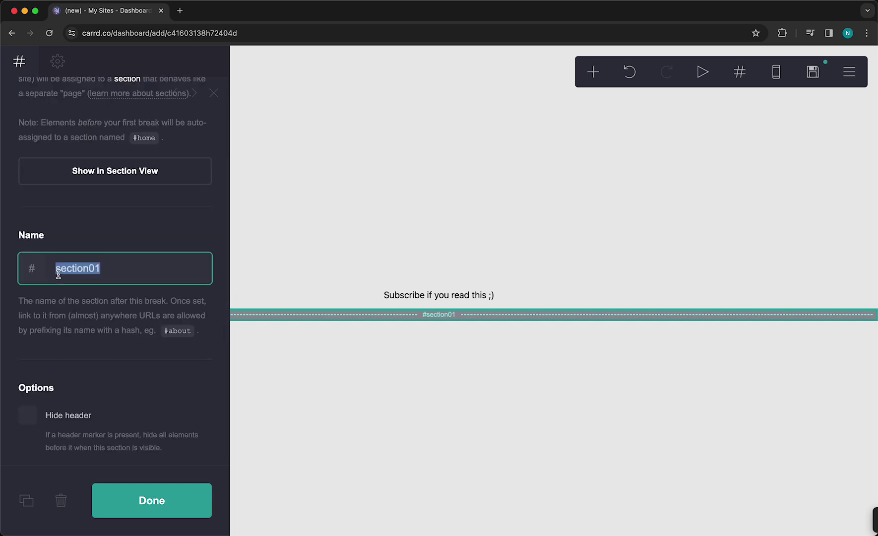
{"action": "type", "text": "about"}
{"action": "left_click", "coordinate": [47, 247]}
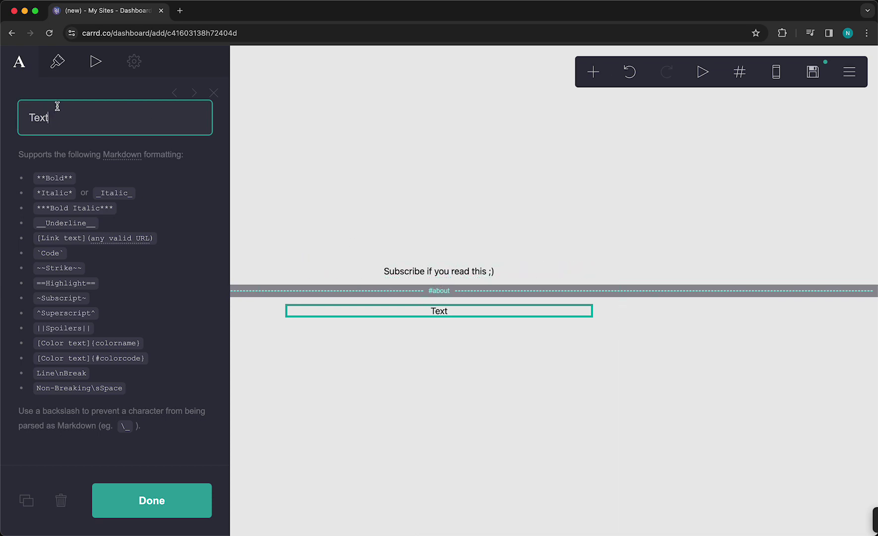
Change the new text element to read 'this is the content on the about me page on my website'
{"action": "double_click", "coordinate": [44, 116]}
{"action": "type", "text": "this is the ab"}
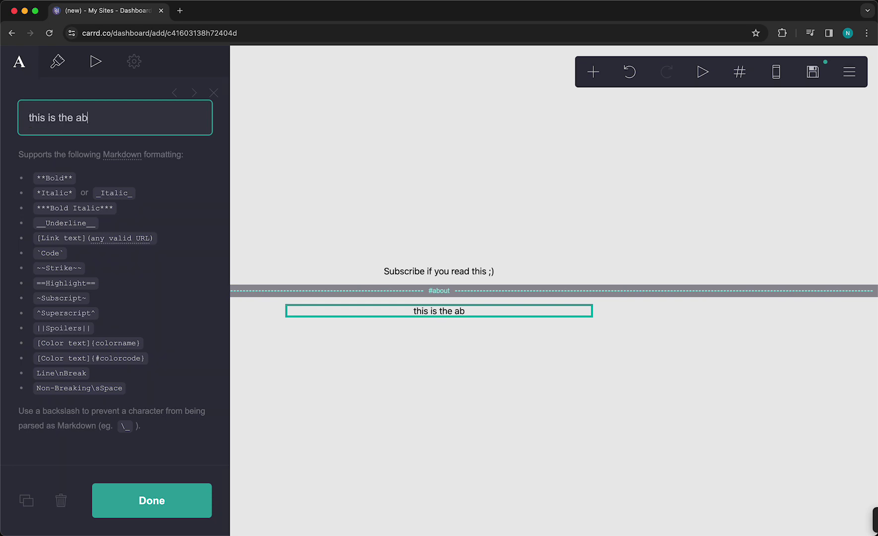
{"action": "type", "text": "out"}
{"action": "key", "text": "BackSpace"}
{"action": "key", "text": "BackSpace"}
{"action": "key", "text": "BackSpace"}
{"action": "key", "text": "BackSpace"}
{"action": "key", "text": "BackSpace"}
{"action": "type", "text": "content on the about "}
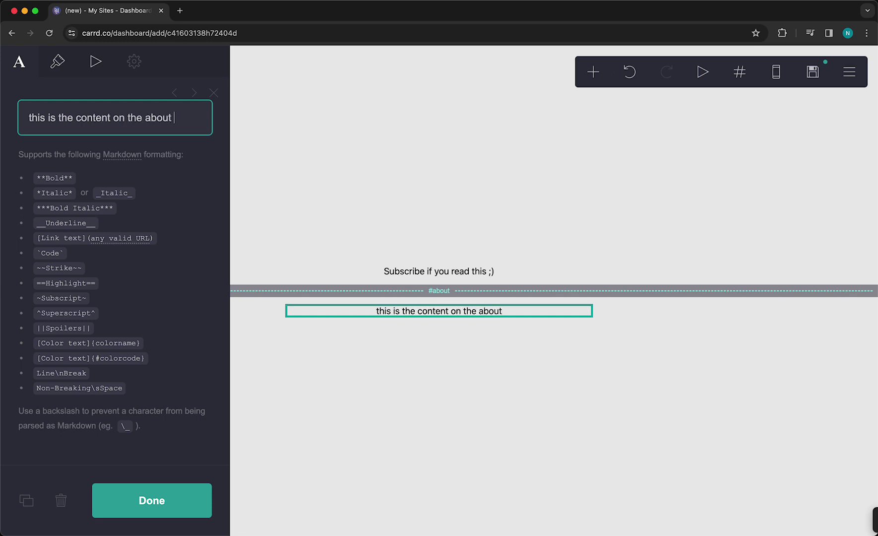
{"action": "type", "text": "me page "}
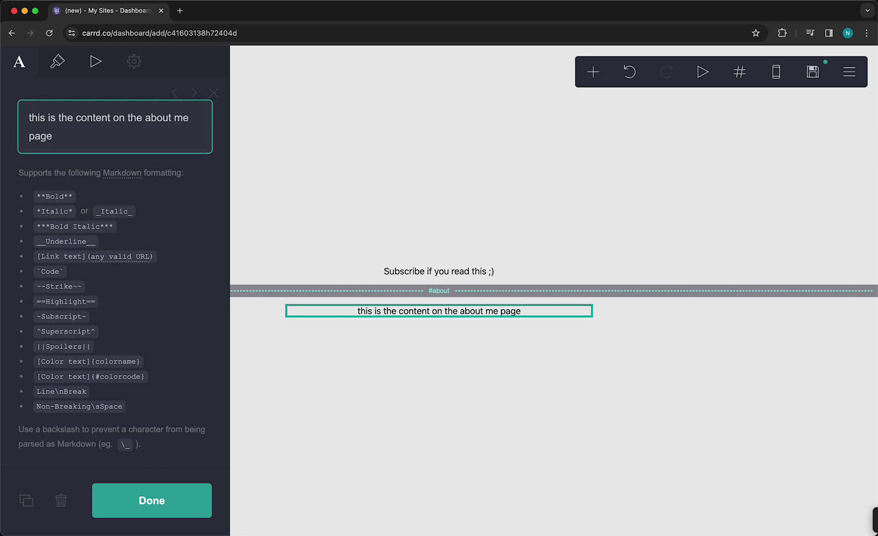
{"action": "type", "text": "on muy t"}
{"action": "key", "text": "BackSpace"}
{"action": "key", "text": "BackSpace"}
{"action": "key", "text": "BackSpace"}
{"action": "key", "text": "BackSpace"}
{"action": "type", "text": "y "}
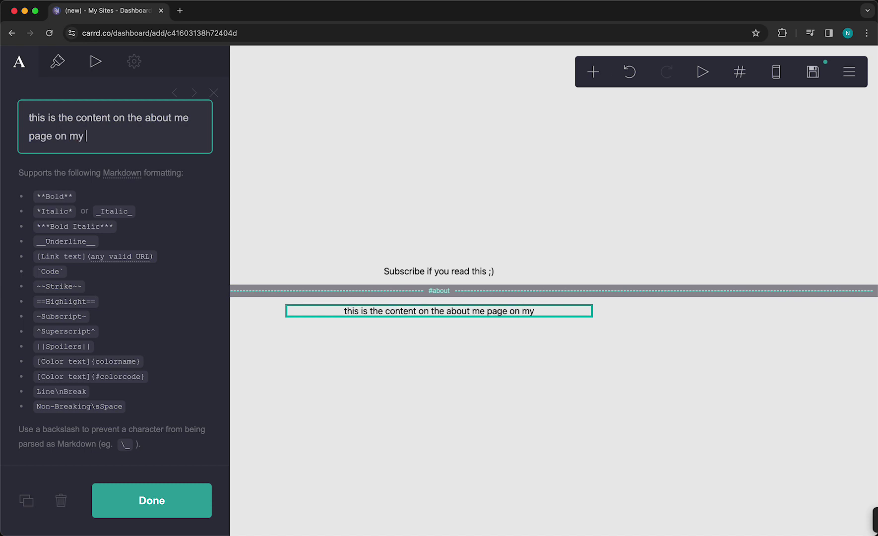
{"action": "type", "text": "website"}
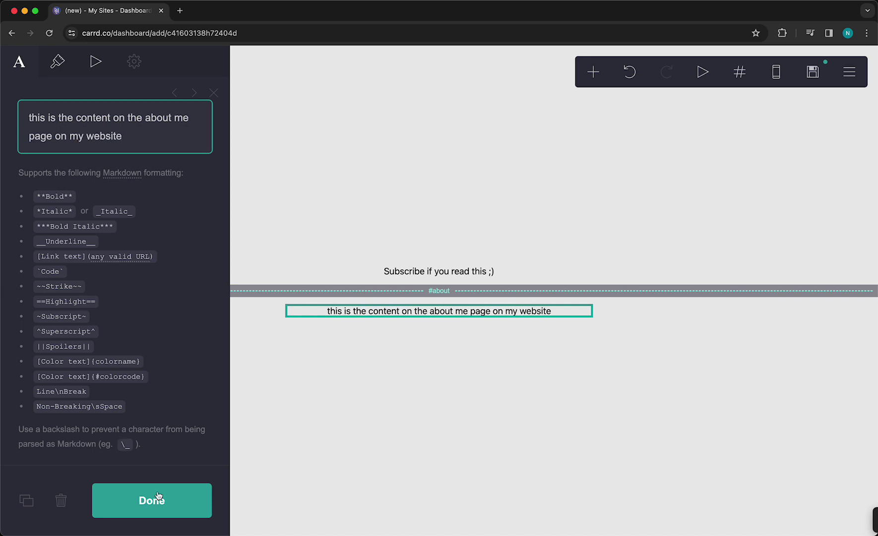
{"action": "left_click", "coordinate": [163, 499]}
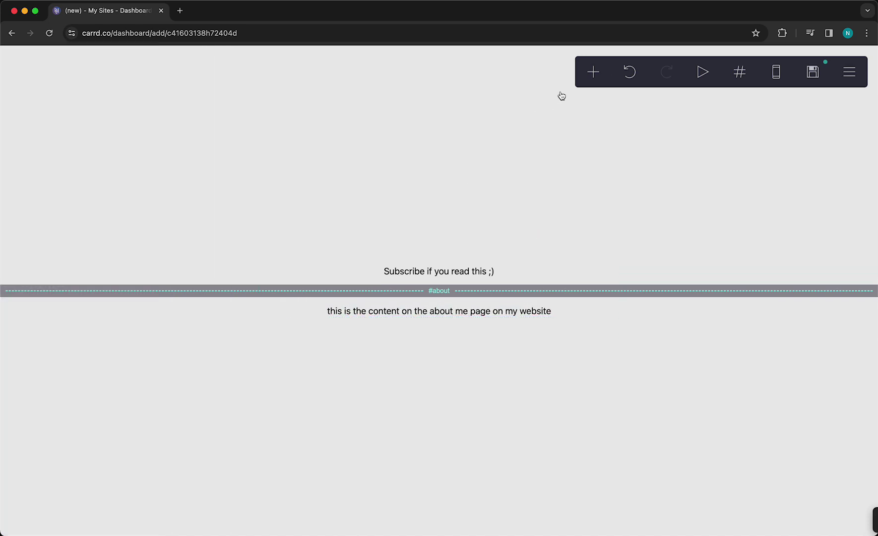
Insert a second section break after the about text, renaming 'section02' to 'testsection'
{"action": "left_click", "coordinate": [594, 72]}
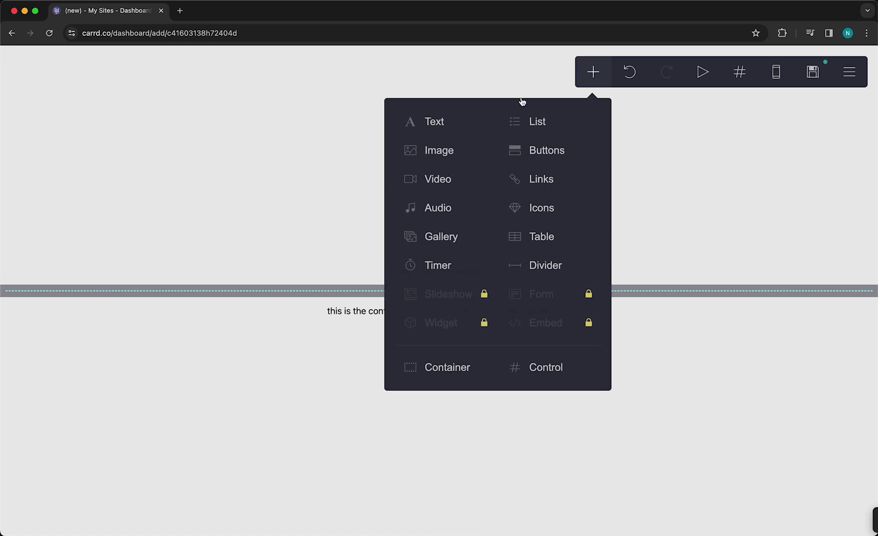
{"action": "left_click", "coordinate": [546, 379]}
{"action": "scroll", "coordinate": [71, 245], "scroll_direction": "down", "scroll_amount": 3}
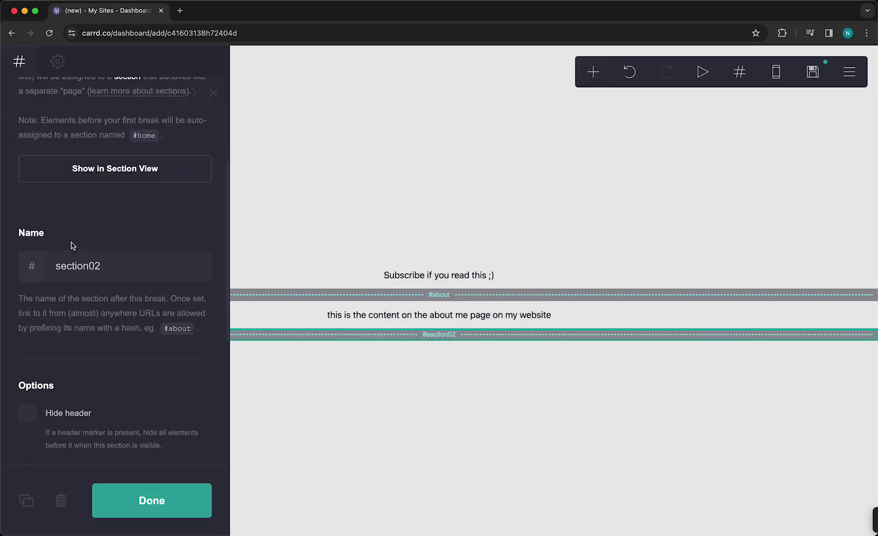
{"action": "double_click", "coordinate": [80, 267]}
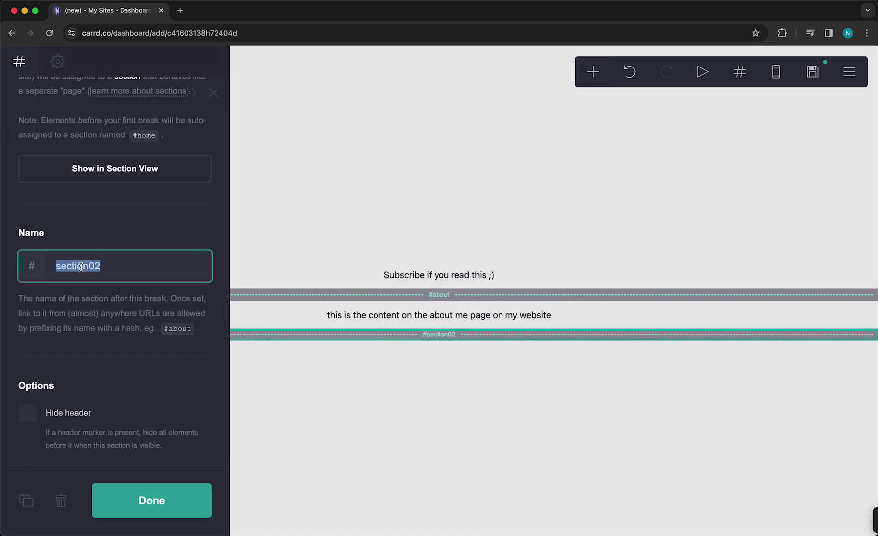
{"action": "type", "text": "testsection"}
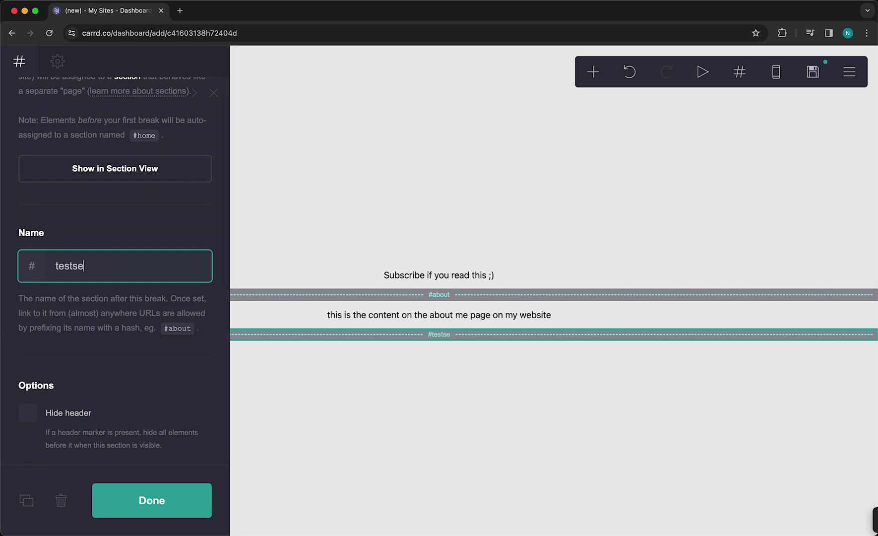
{"action": "left_click", "coordinate": [134, 489]}
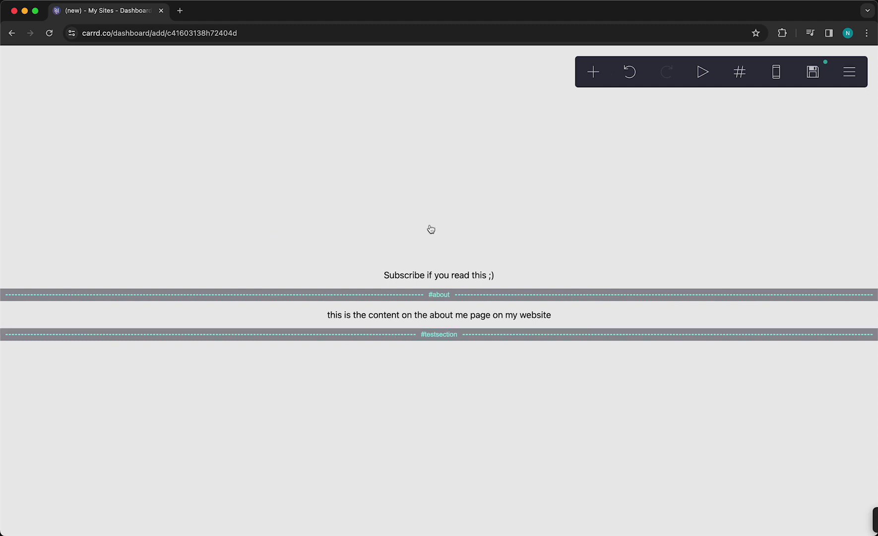
Toggle from phone preview back to desktop width, then bring up the Save panel
{"action": "left_click", "coordinate": [771, 79]}
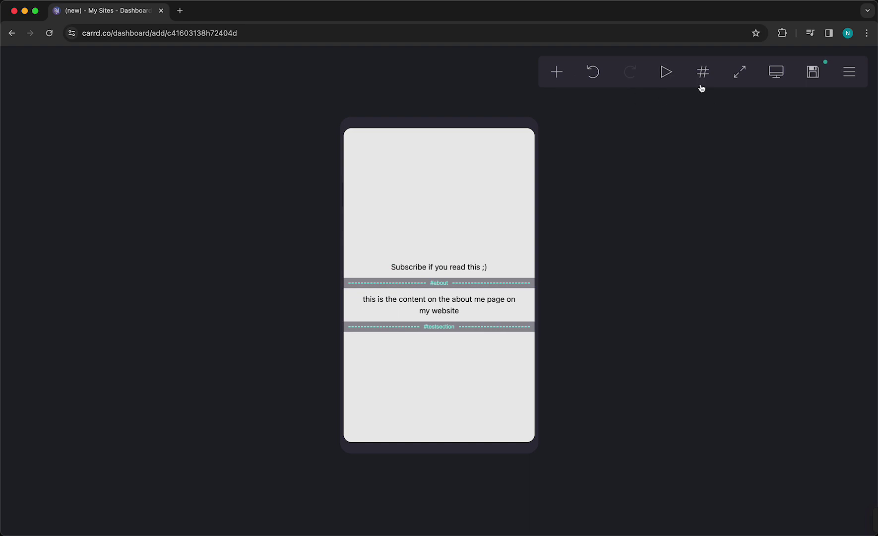
{"action": "left_click", "coordinate": [553, 93]}
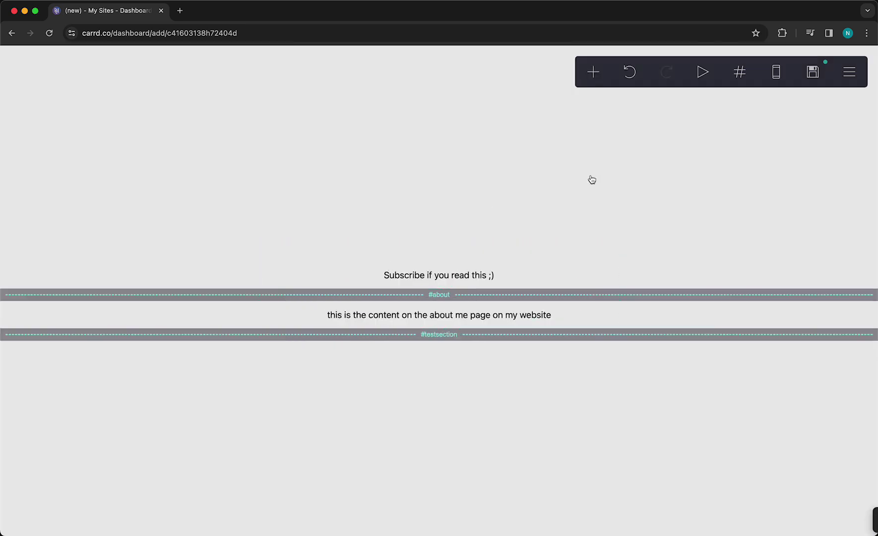
{"action": "left_click", "coordinate": [812, 73]}
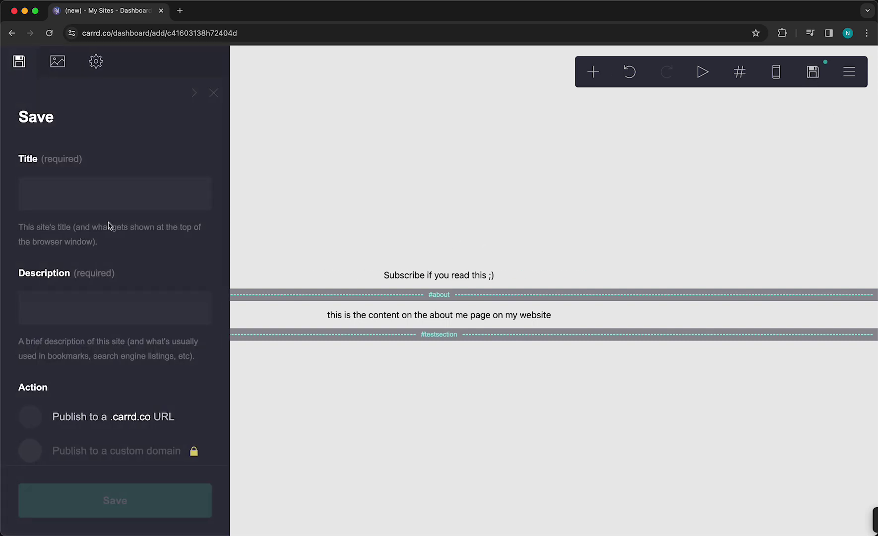
Enter the title 'Test Website' and the description 'this is just a little test website'
{"action": "left_click", "coordinate": [59, 190]}
{"action": "type", "text": "T"}
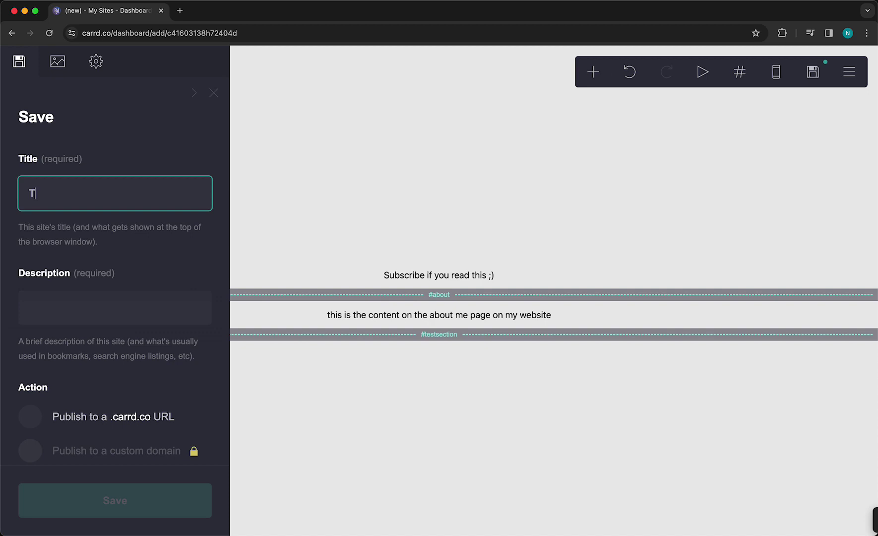
{"action": "type", "text": "est Website"}
{"action": "left_click", "coordinate": [62, 299]}
{"action": "type", "text": "this is "}
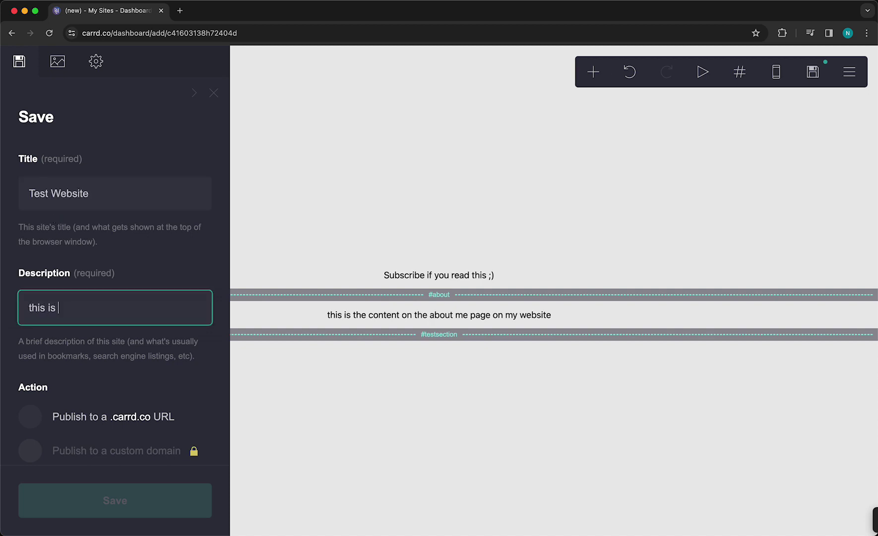
{"action": "type", "text": "just a little test websit"}
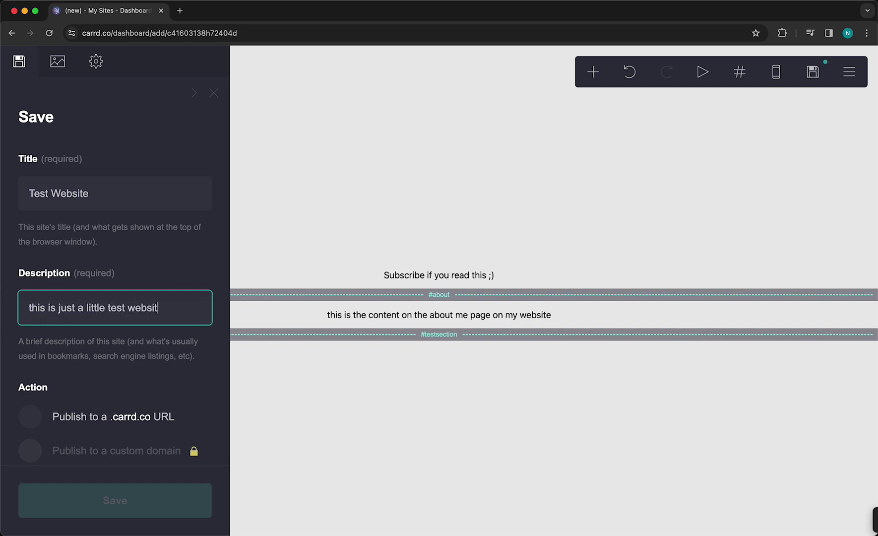
{"action": "type", "text": "e"}
Save the site as an offline draft instead of publishing
{"action": "scroll", "coordinate": [59, 297], "scroll_direction": "down", "scroll_amount": 3}
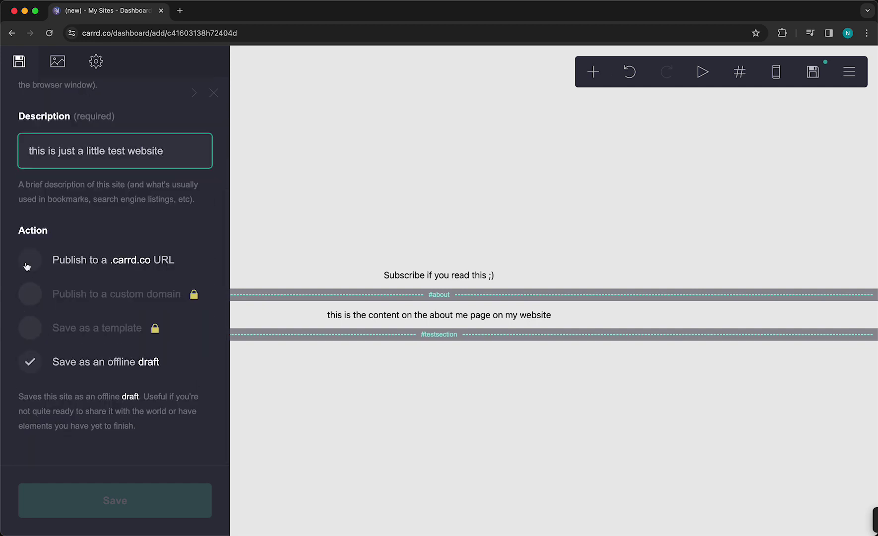
{"action": "left_click", "coordinate": [26, 266]}
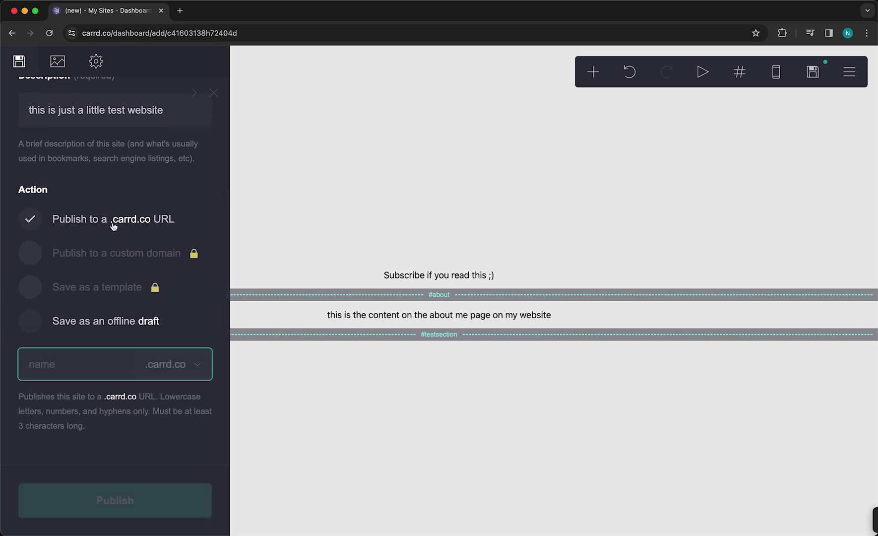
{"action": "left_click", "coordinate": [30, 331]}
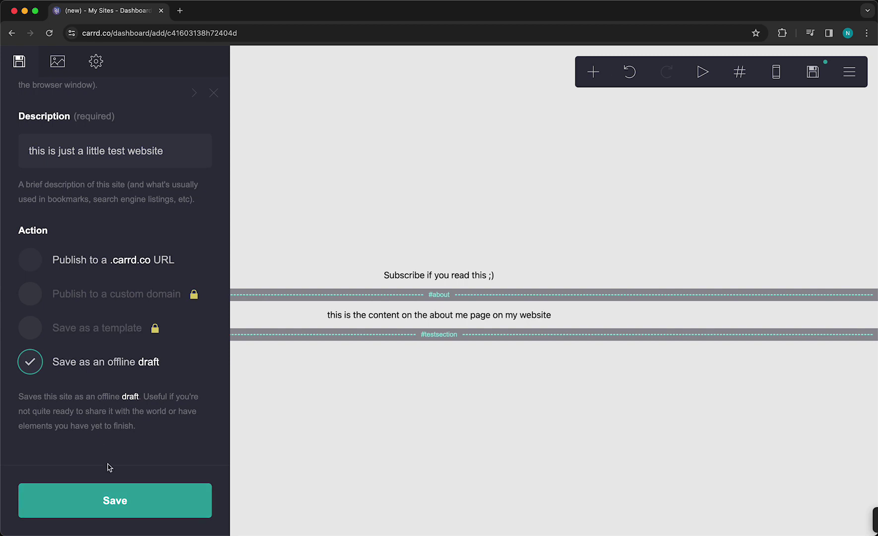
{"action": "left_click", "coordinate": [115, 497]}
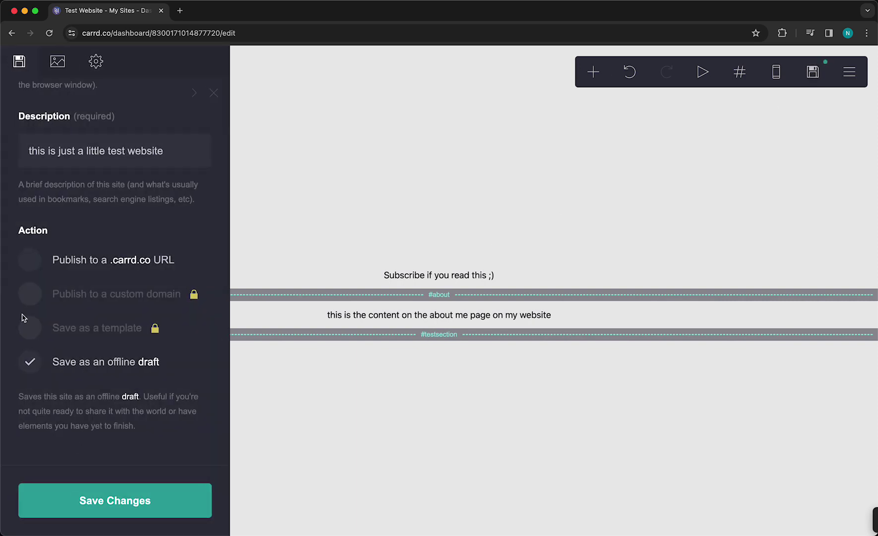
Choose publishing to a .carrd.co URL with the address 'testwebsitefromme'
{"action": "left_click", "coordinate": [29, 272]}
{"action": "type", "text": "testwebs"}
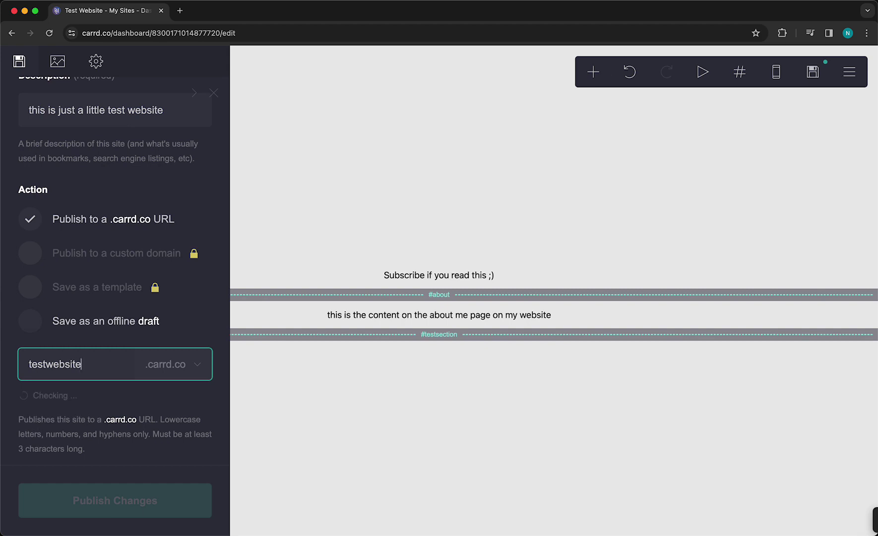
{"action": "type", "text": "ite"}
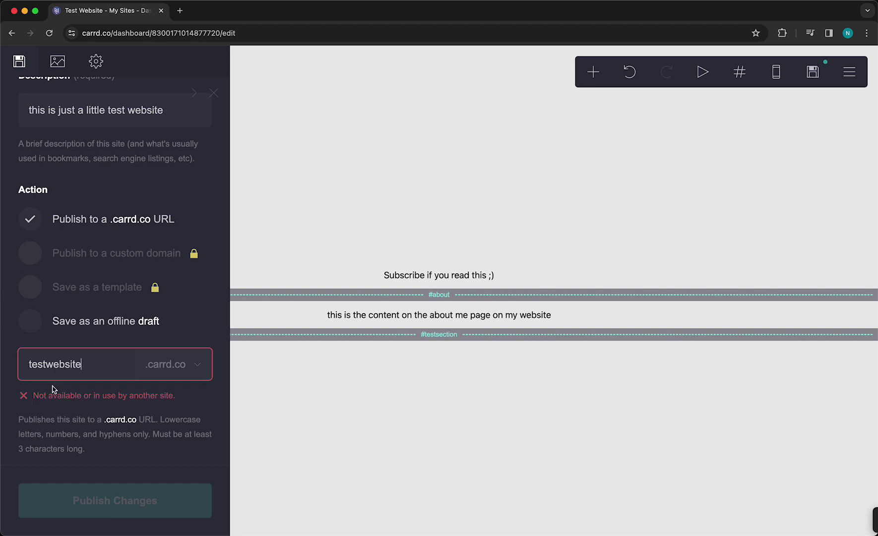
{"action": "type", "text": "fro"}
{"action": "key", "text": "BackSpace"}
{"action": "type", "text": "romme"}
{"action": "key", "text": "BackSpace"}
{"action": "key", "text": "BackSpace"}
{"action": "type", "text": "me"}
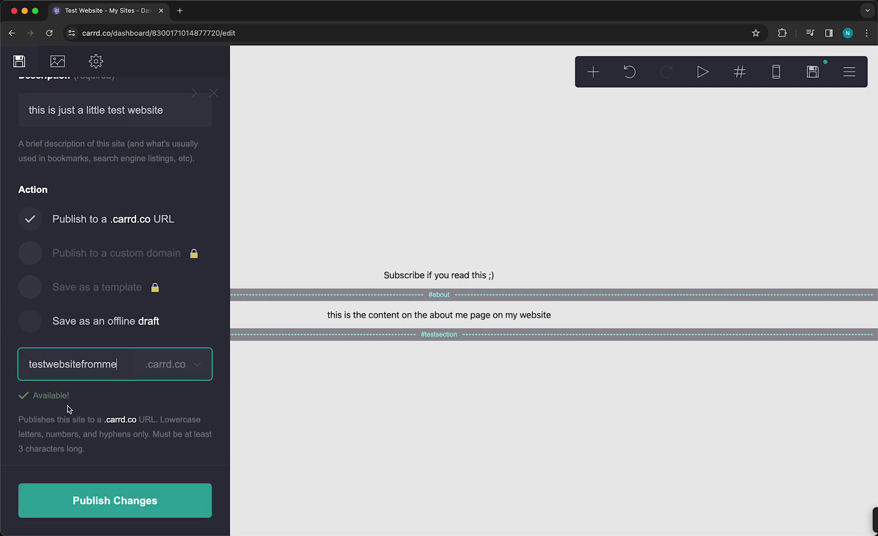
Publish the changes, view the live site, and return to the editor
{"action": "left_click", "coordinate": [101, 503]}
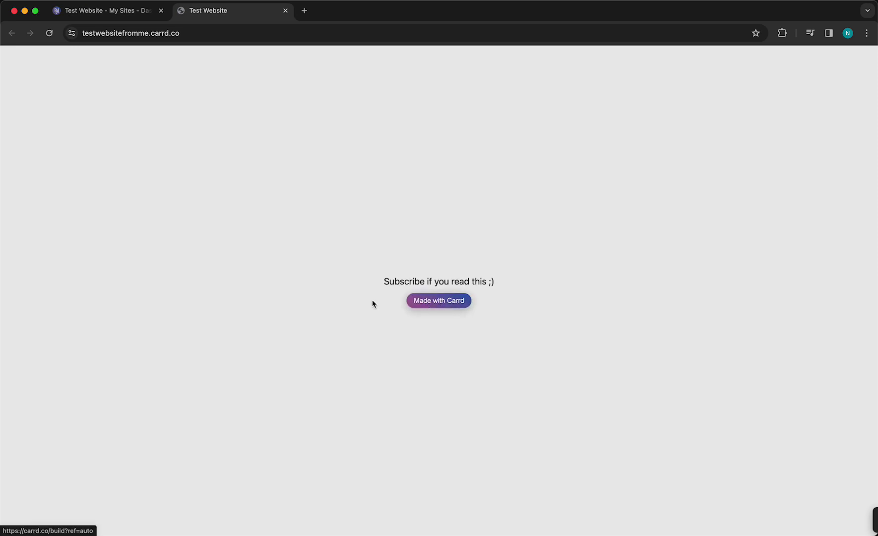
{"action": "left_click", "coordinate": [109, 10]}
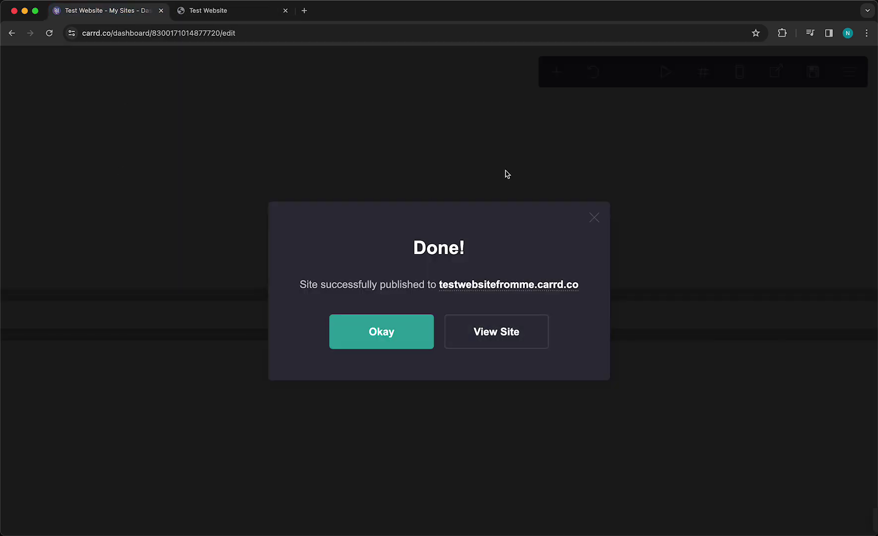
{"action": "left_click", "coordinate": [593, 217]}
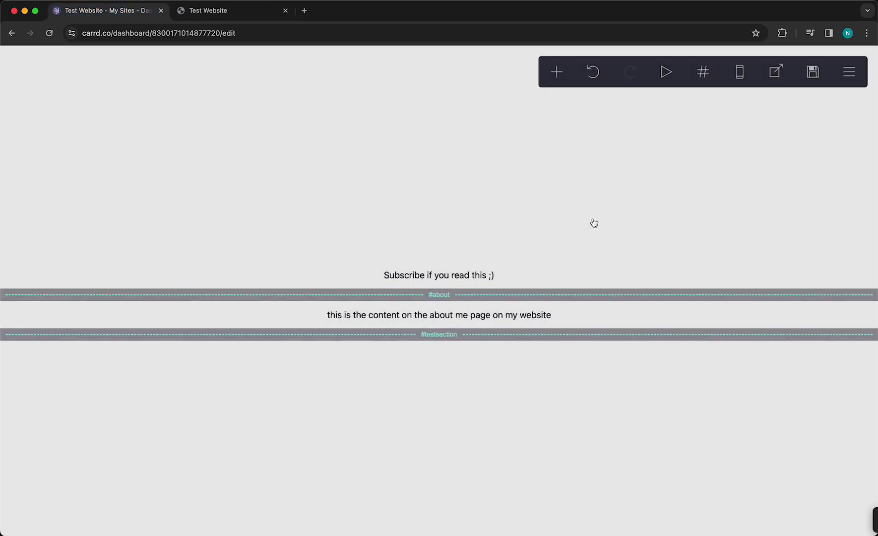
Insert a Buttons element beneath the 'Subscribe if you read this ;)' text
{"action": "left_click", "coordinate": [557, 72]}
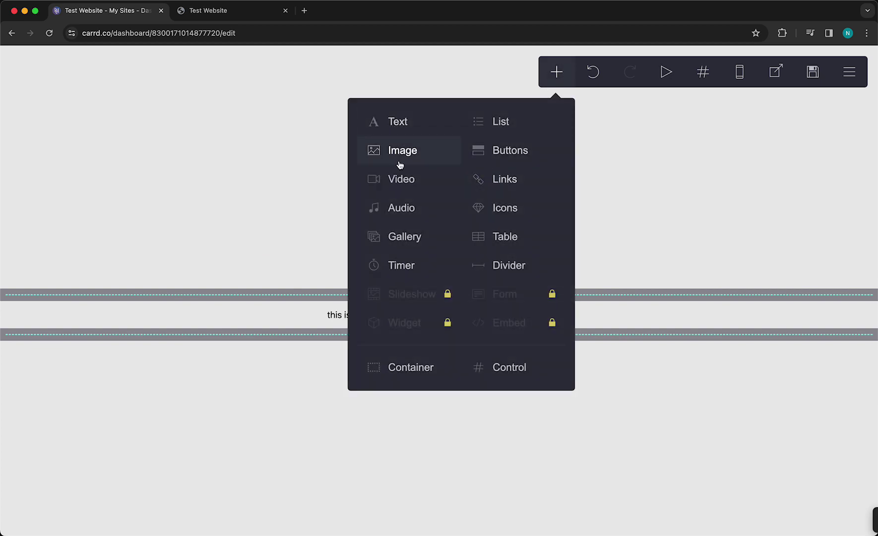
{"action": "left_click", "coordinate": [306, 157]}
{"action": "left_click", "coordinate": [406, 276]}
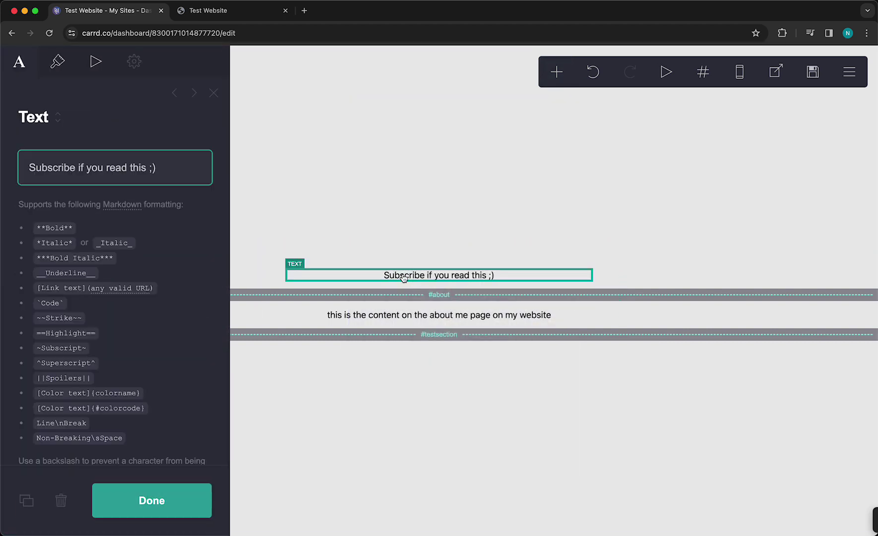
{"action": "left_click", "coordinate": [557, 72]}
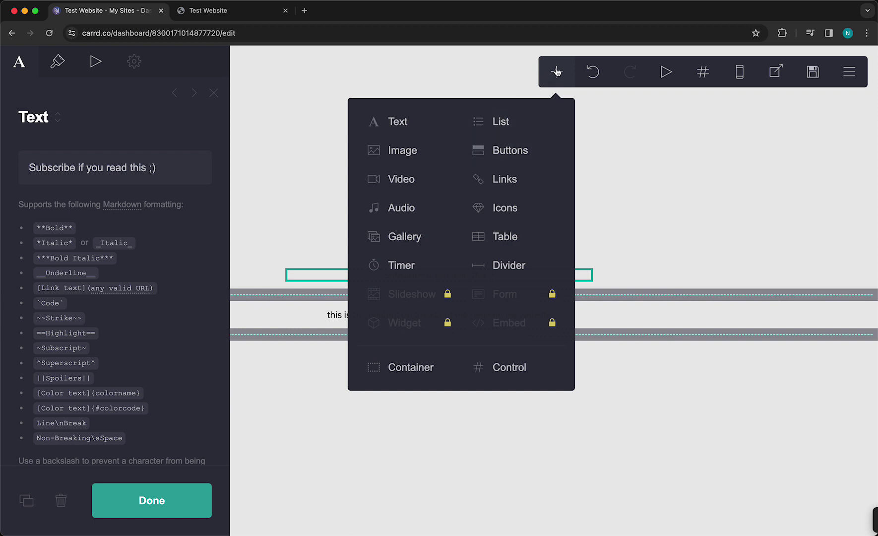
{"action": "left_click", "coordinate": [491, 155]}
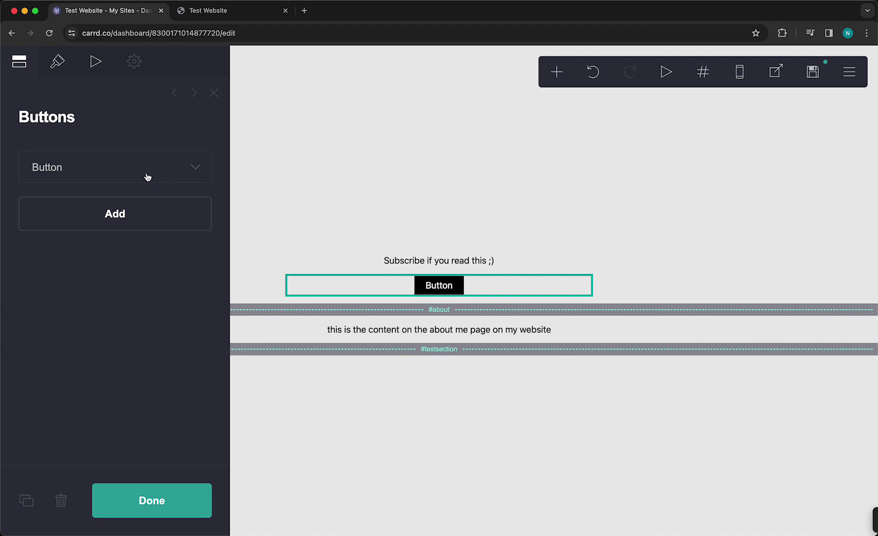
Set the new button's link URL to #about after checking the accepted link formats
{"action": "left_click", "coordinate": [148, 177]}
{"action": "scroll", "coordinate": [108, 323], "scroll_direction": "down", "scroll_amount": 4}
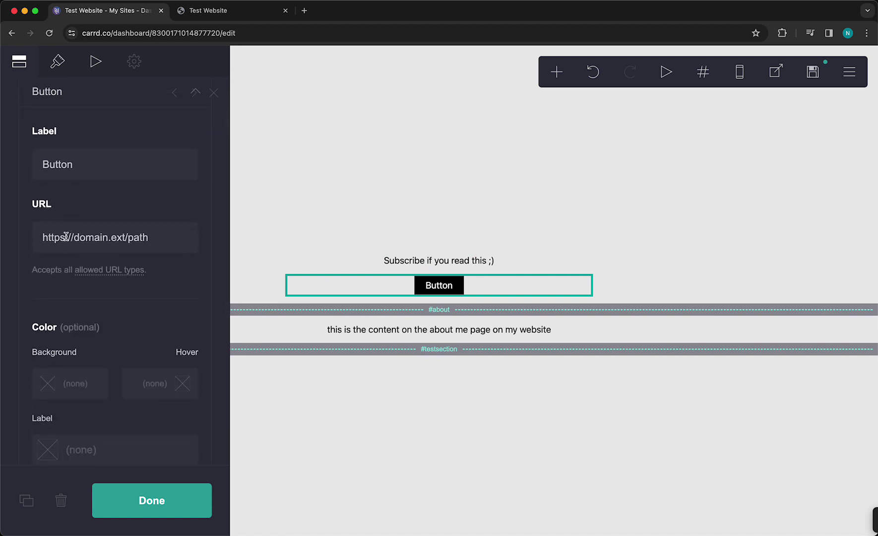
{"action": "left_click", "coordinate": [94, 270]}
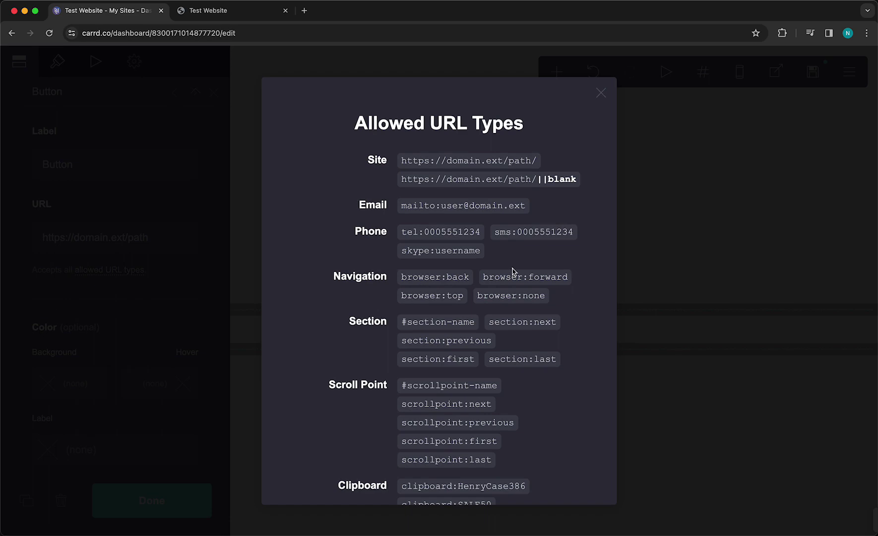
{"action": "scroll", "coordinate": [422, 337], "scroll_direction": "down", "scroll_amount": 3}
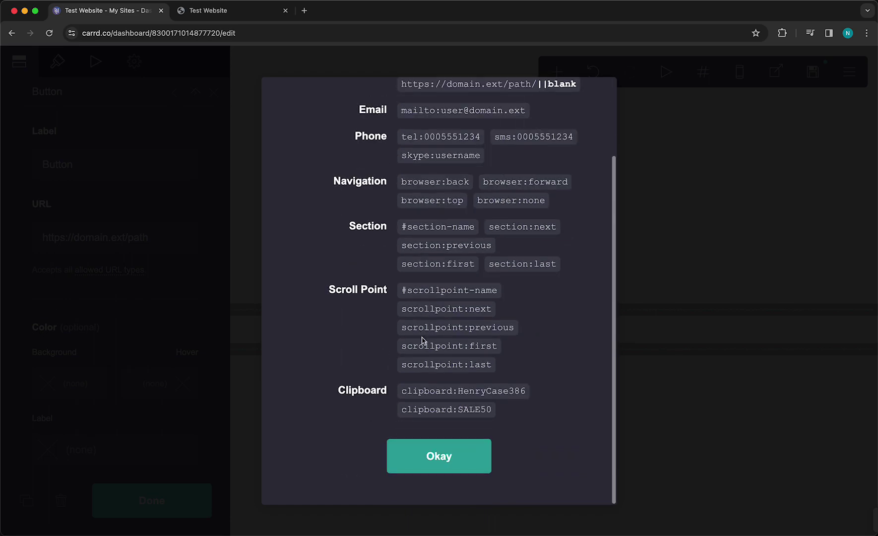
{"action": "scroll", "coordinate": [360, 321], "scroll_direction": "up", "scroll_amount": 3}
{"action": "left_click", "coordinate": [192, 317]}
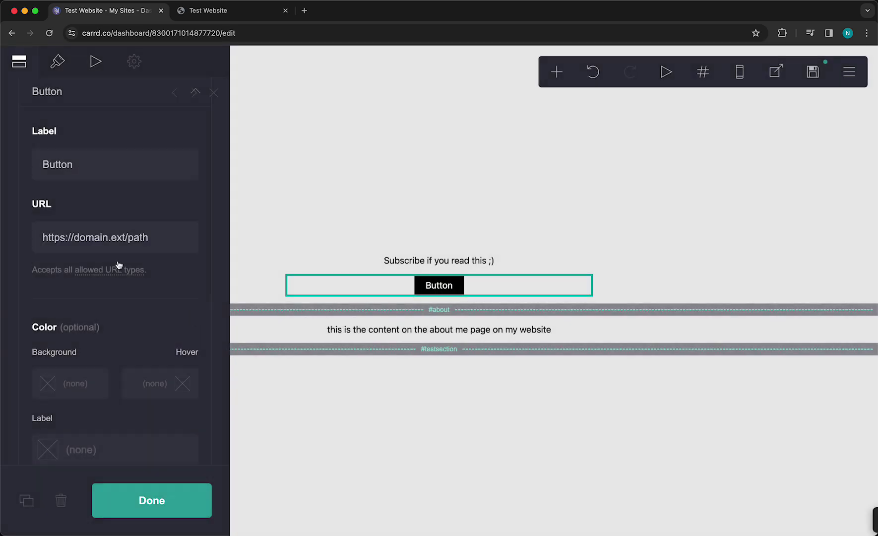
{"action": "left_click", "coordinate": [39, 236]}
{"action": "double_click", "coordinate": [46, 240]}
{"action": "left_click", "coordinate": [44, 242]}
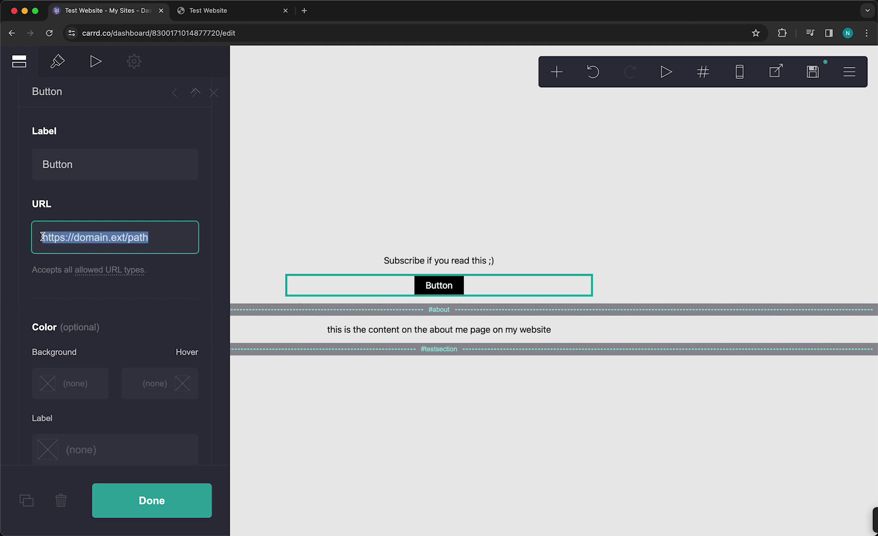
{"action": "type", "text": "#about"}
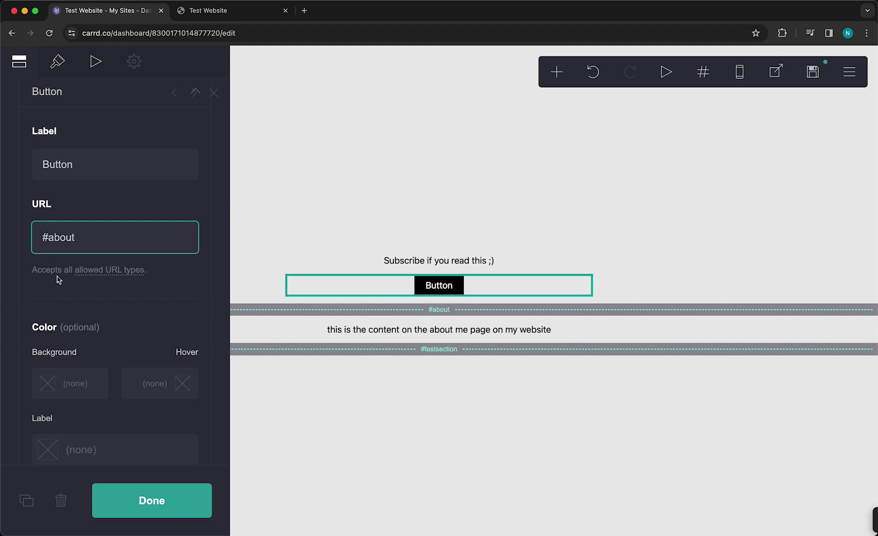
Review the Allowed URL Types reference, then close it
{"action": "left_click", "coordinate": [87, 270]}
{"action": "scroll", "coordinate": [425, 360], "scroll_direction": "down", "scroll_amount": 1}
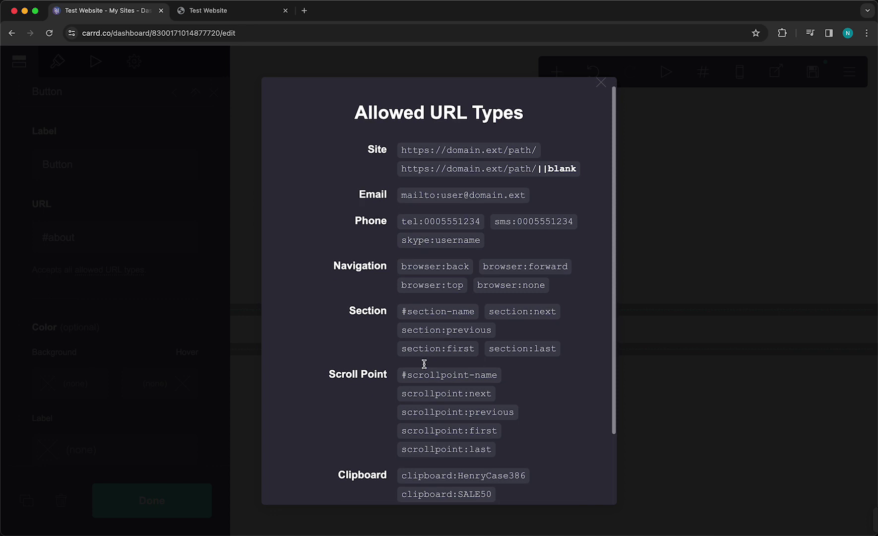
{"action": "scroll", "coordinate": [425, 364], "scroll_direction": "down", "scroll_amount": 1}
{"action": "scroll", "coordinate": [425, 367], "scroll_direction": "down", "scroll_amount": 3}
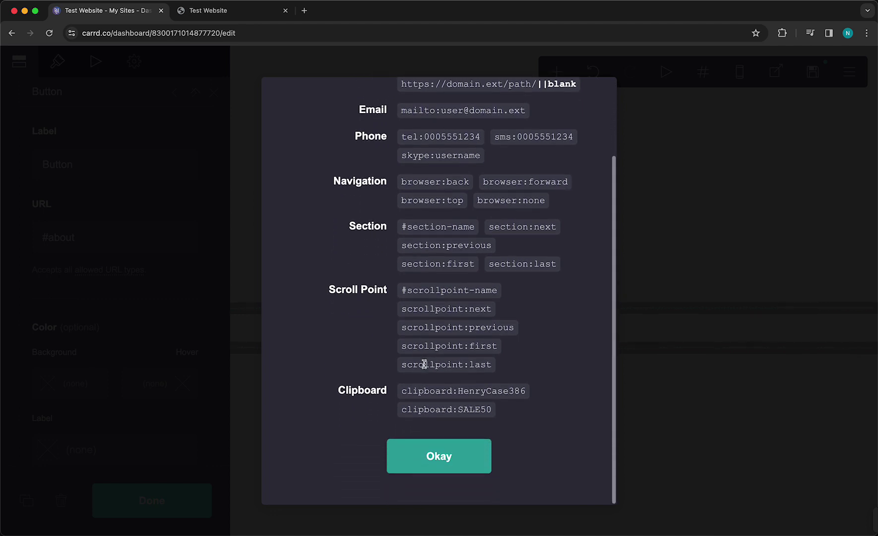
{"action": "scroll", "coordinate": [422, 365], "scroll_direction": "up", "scroll_amount": 4}
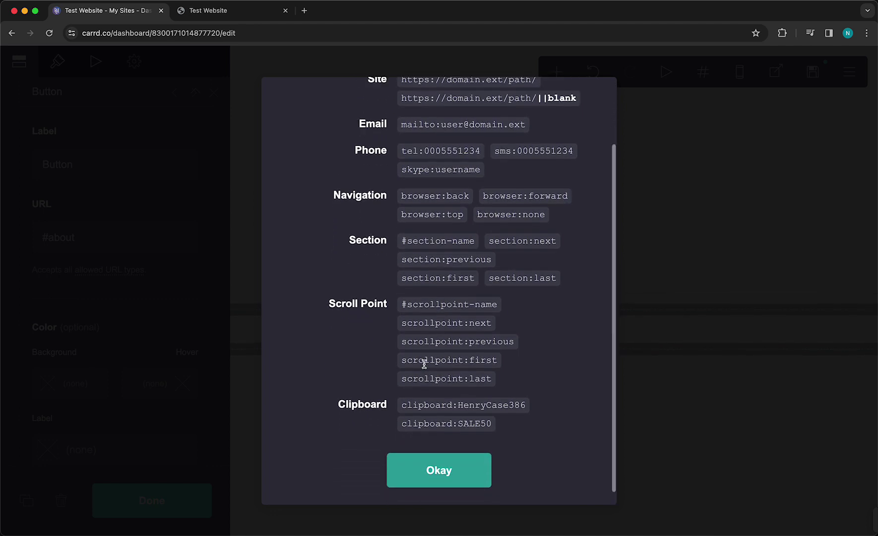
{"action": "scroll", "coordinate": [421, 390], "scroll_direction": "down", "scroll_amount": 4}
{"action": "scroll", "coordinate": [400, 343], "scroll_direction": "up", "scroll_amount": 4}
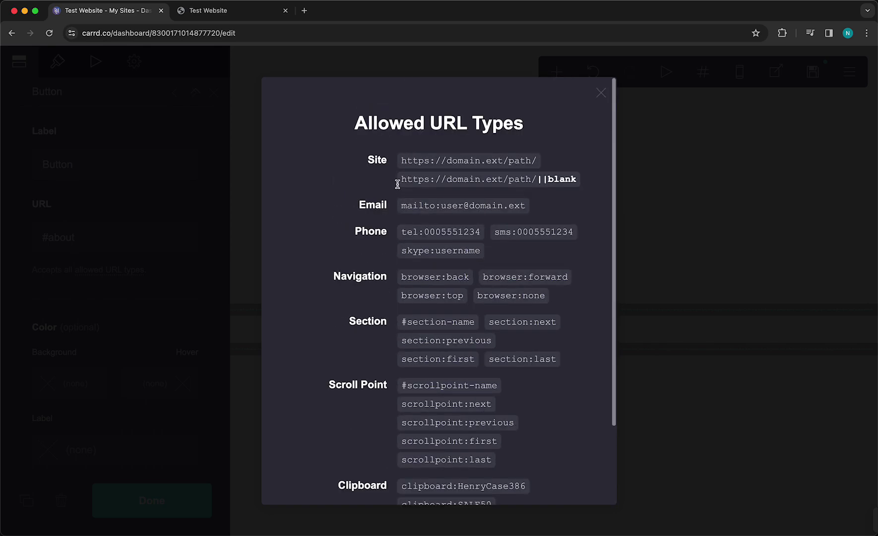
{"action": "scroll", "coordinate": [410, 232], "scroll_direction": "down", "scroll_amount": 4}
{"action": "left_click", "coordinate": [437, 458]}
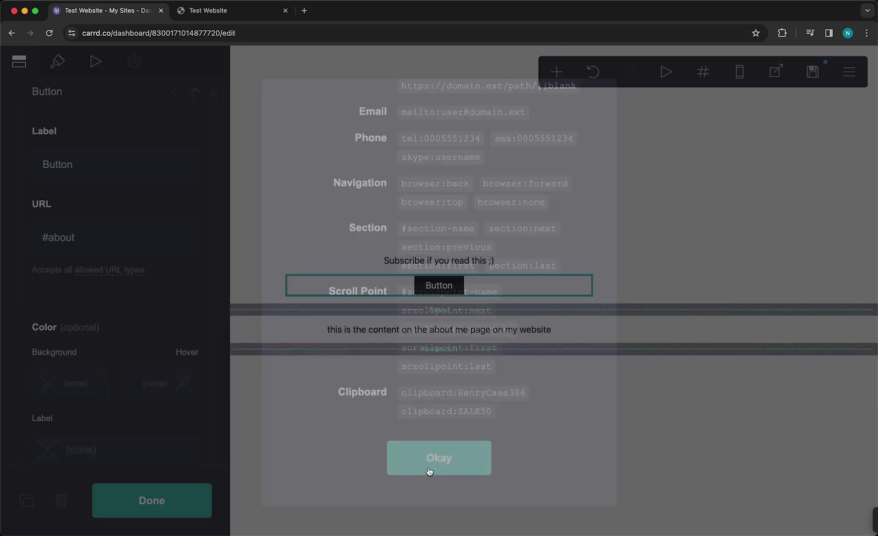
Change the button label to 'About Me Page' and close its settings
{"action": "scroll", "coordinate": [94, 226], "scroll_direction": "up", "scroll_amount": 2}
{"action": "left_click", "coordinate": [59, 200]}
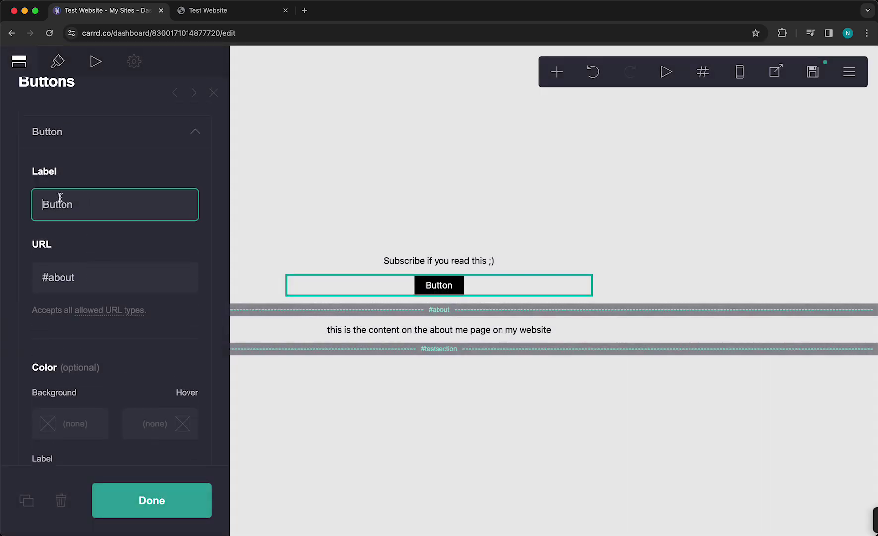
{"action": "double_click", "coordinate": [60, 200]}
{"action": "type", "text": "About Me Page"}
{"action": "scroll", "coordinate": [86, 388], "scroll_direction": "down", "scroll_amount": 5}
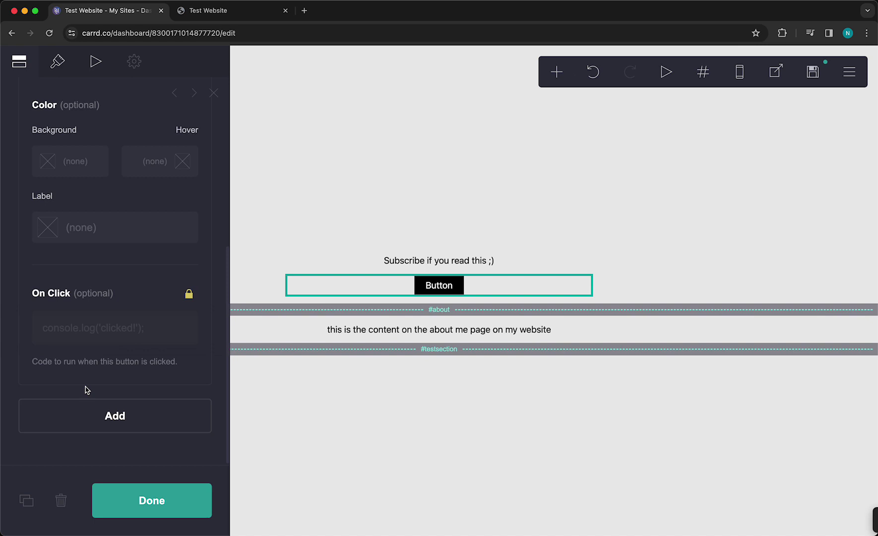
{"action": "left_click", "coordinate": [147, 500]}
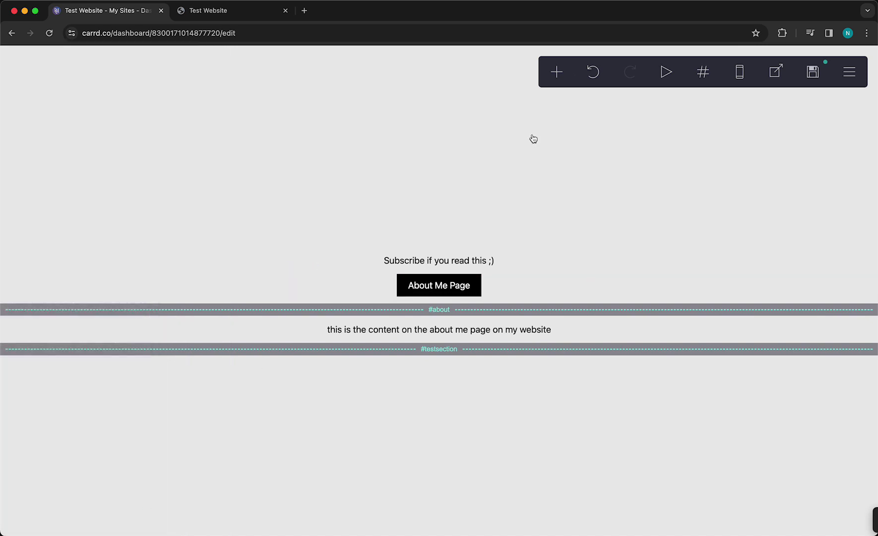
Publish the changes, then on the live site follow About Me Page to the about-section sentence and return to the editor
{"action": "left_click", "coordinate": [813, 71]}
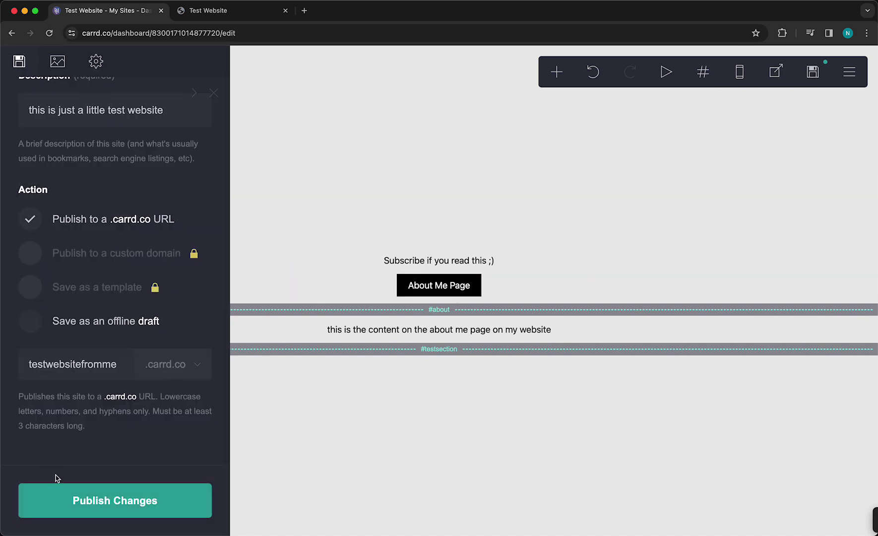
{"action": "left_click", "coordinate": [116, 491]}
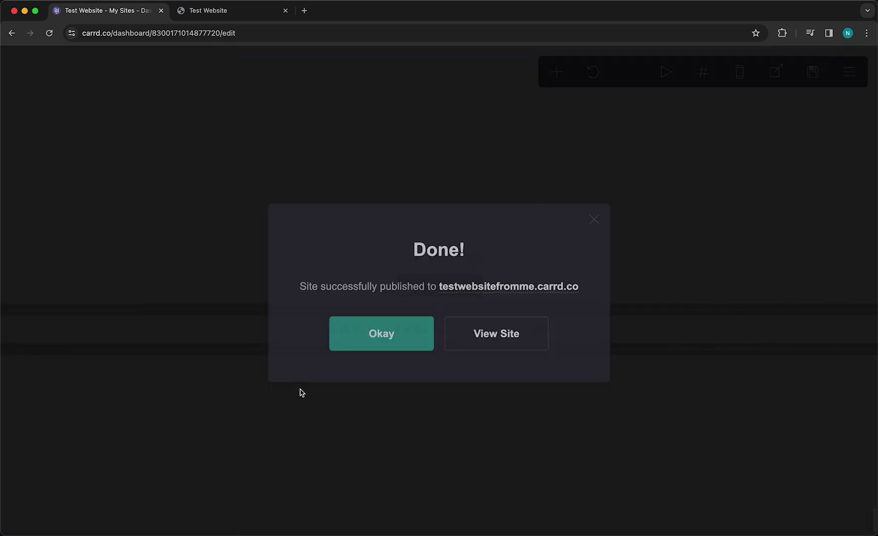
{"action": "left_click", "coordinate": [455, 341]}
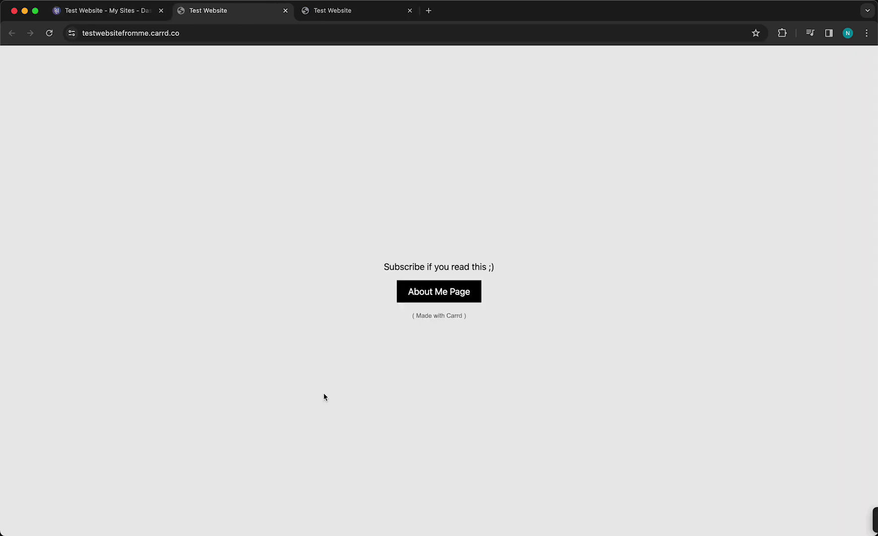
{"action": "left_click", "coordinate": [419, 290]}
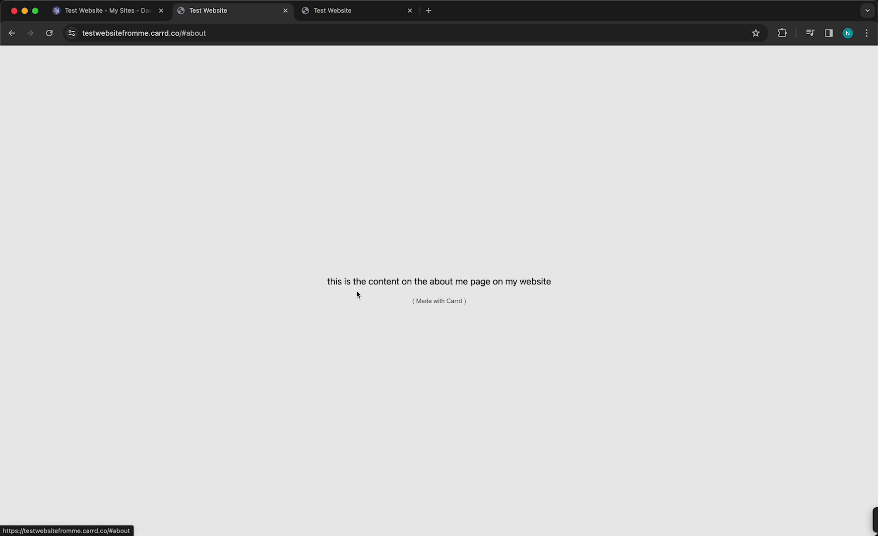
{"action": "triple_click", "coordinate": [384, 283]}
{"action": "left_click", "coordinate": [318, 316]}
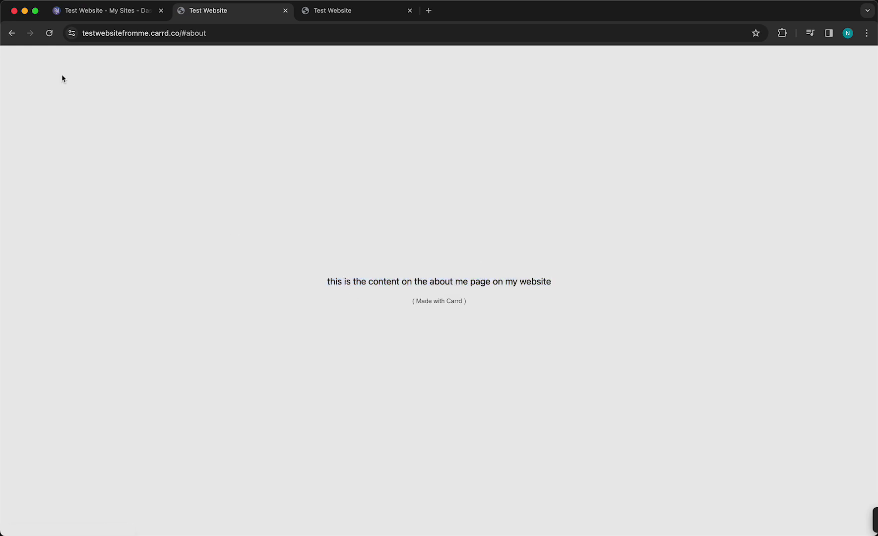
{"action": "left_click", "coordinate": [71, 13]}
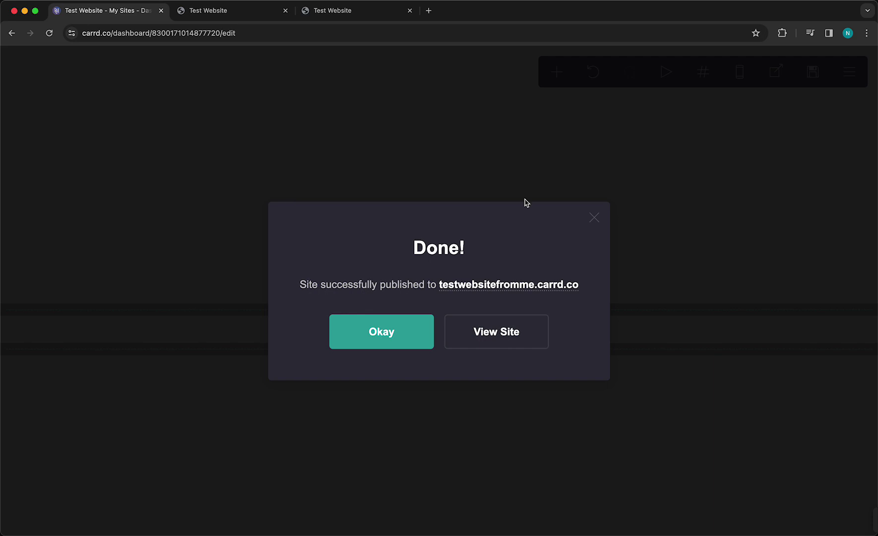
Add an Audio element and drag it into the #about section below the about text
{"action": "left_click", "coordinate": [594, 218]}
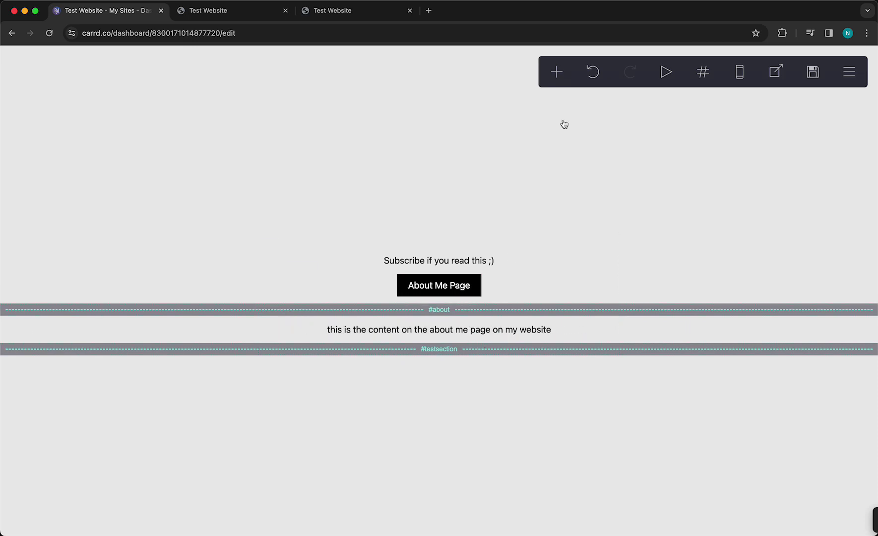
{"action": "left_click", "coordinate": [558, 72]}
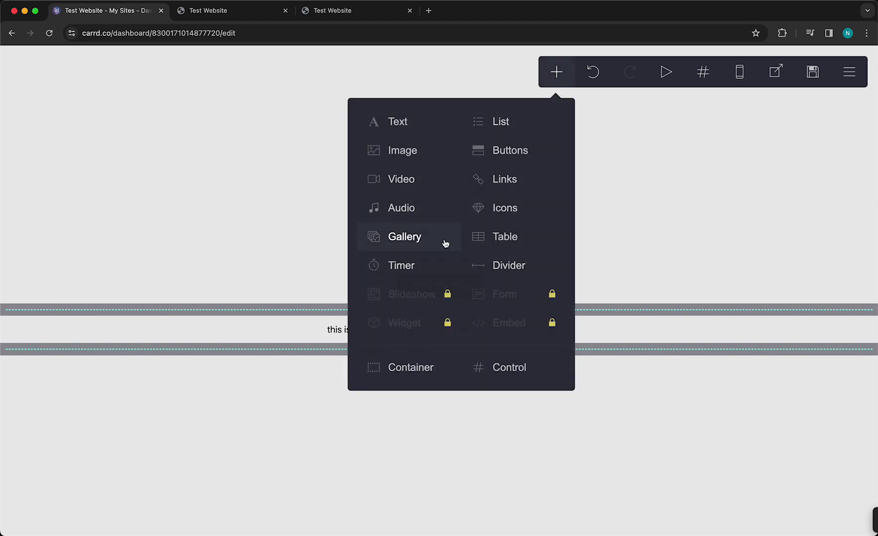
{"action": "left_click", "coordinate": [377, 210]}
{"action": "left_click_drag", "start_coordinate": [432, 339], "coordinate": [436, 288]}
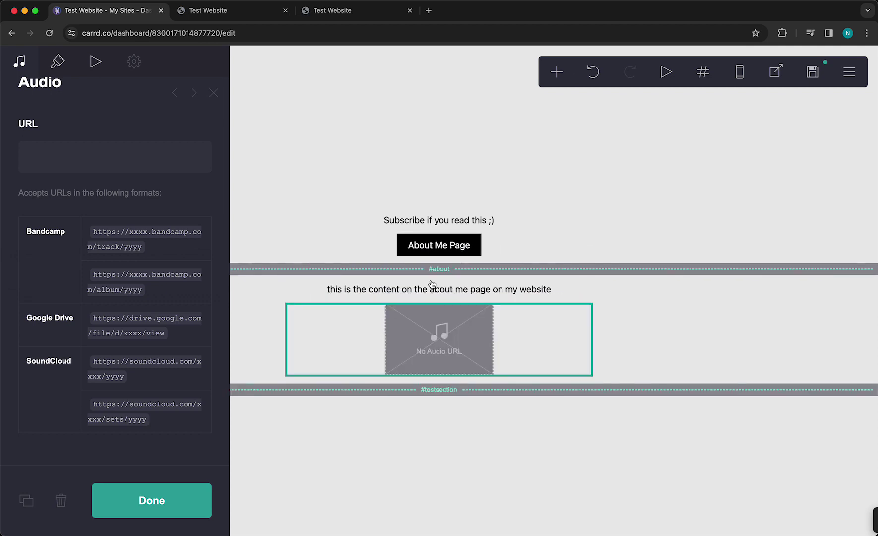
Add a Text element beneath the audio element in the about section
{"action": "left_click", "coordinate": [567, 63]}
{"action": "key", "text": "Escape"}
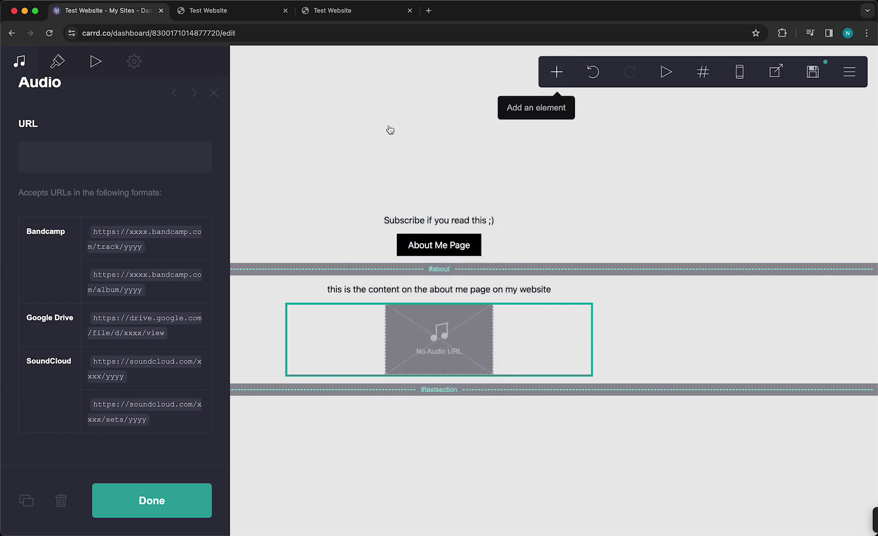
{"action": "left_click", "coordinate": [565, 65]}
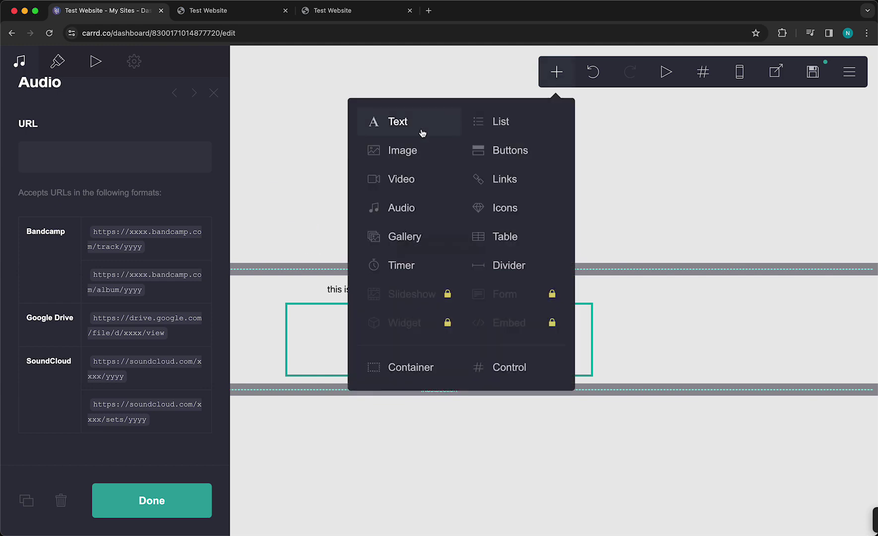
{"action": "left_click", "coordinate": [393, 120]}
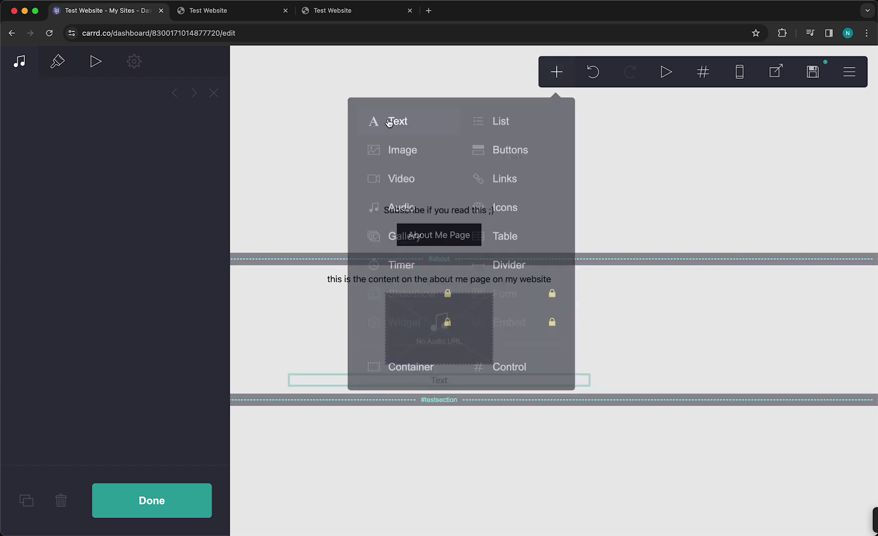
{"action": "left_click", "coordinate": [158, 498]}
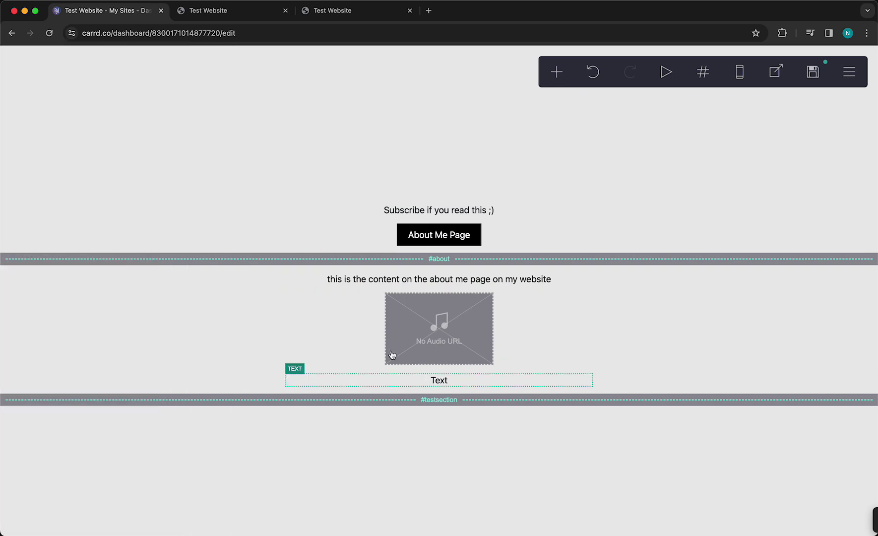
Try publishing, follow the Unfinished Element warning to the empty audio element, and delete it
{"action": "left_click", "coordinate": [808, 70]}
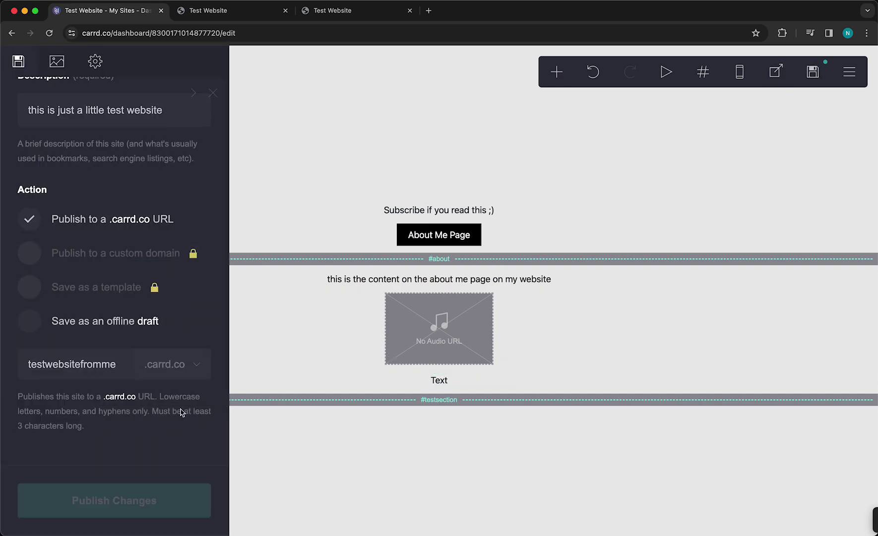
{"action": "left_click", "coordinate": [125, 502]}
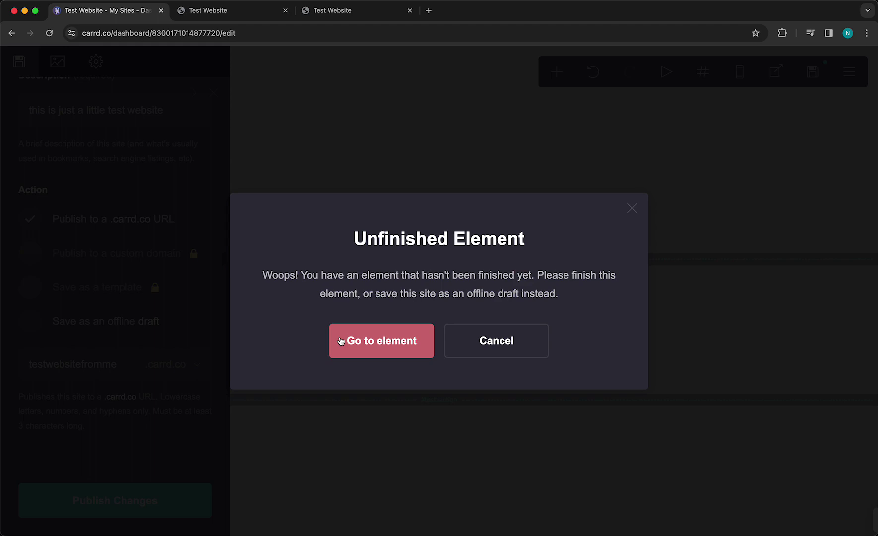
{"action": "left_click", "coordinate": [357, 347]}
{"action": "left_click", "coordinate": [406, 351]}
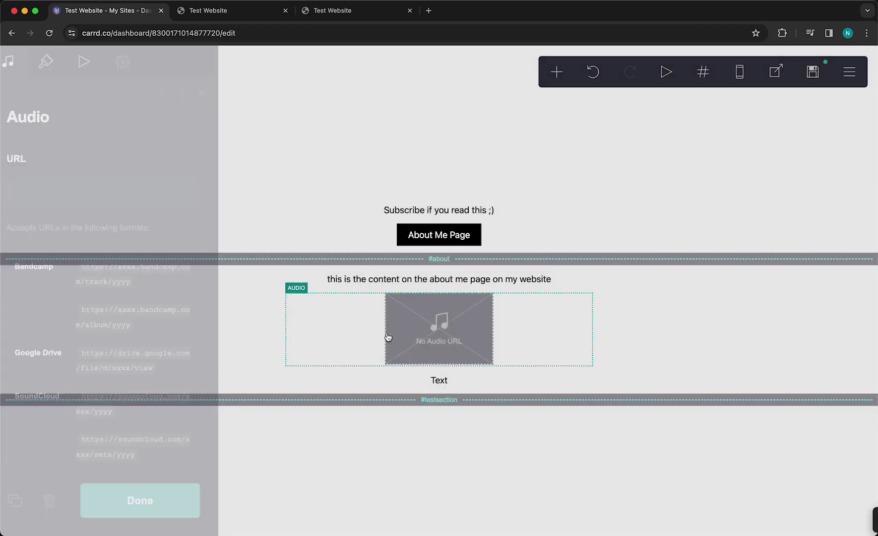
{"action": "left_click", "coordinate": [336, 311]}
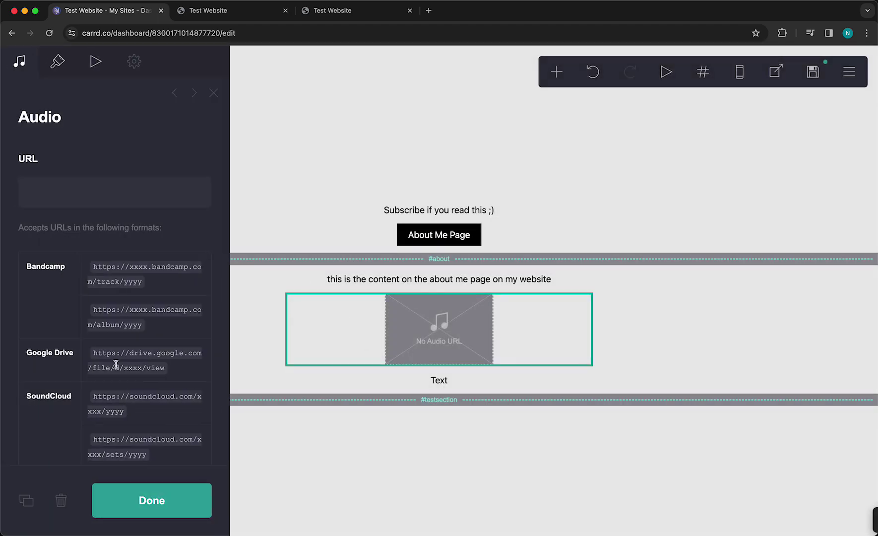
{"action": "left_click", "coordinate": [60, 501]}
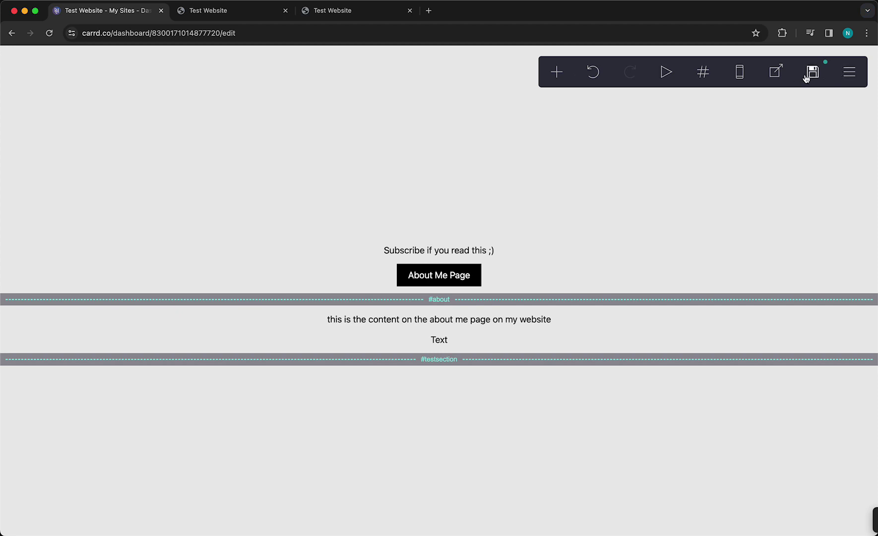
Publish the updated site and follow About Me Page to see the sentence and 'Text' live
{"action": "left_click", "coordinate": [813, 73]}
{"action": "left_click", "coordinate": [120, 511]}
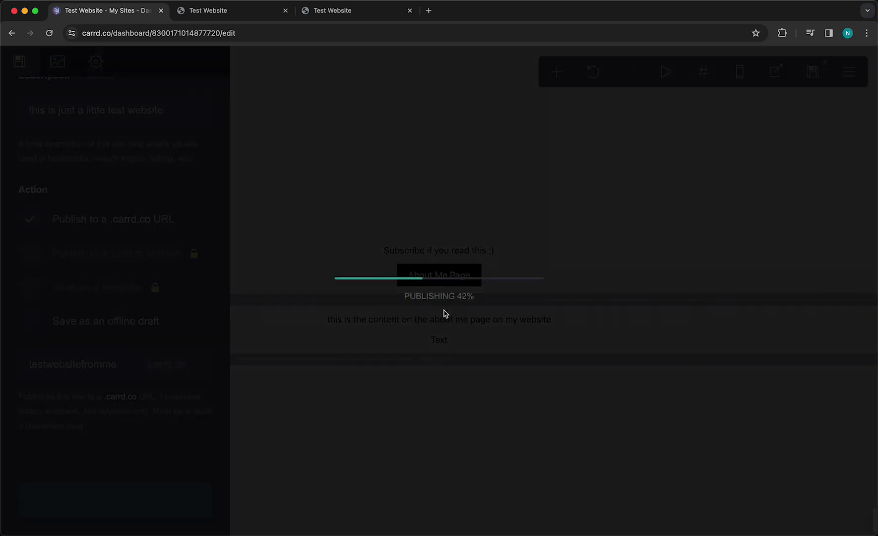
{"action": "left_click", "coordinate": [481, 330]}
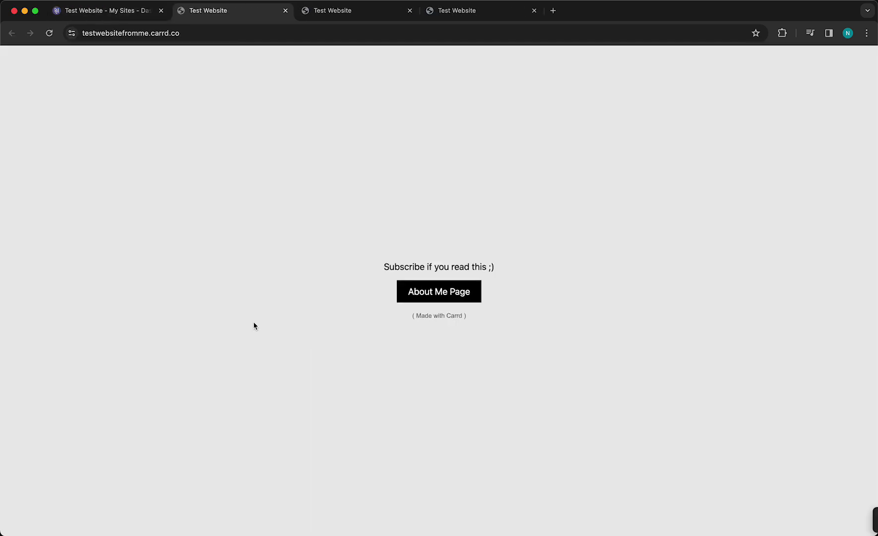
{"action": "left_click", "coordinate": [426, 293]}
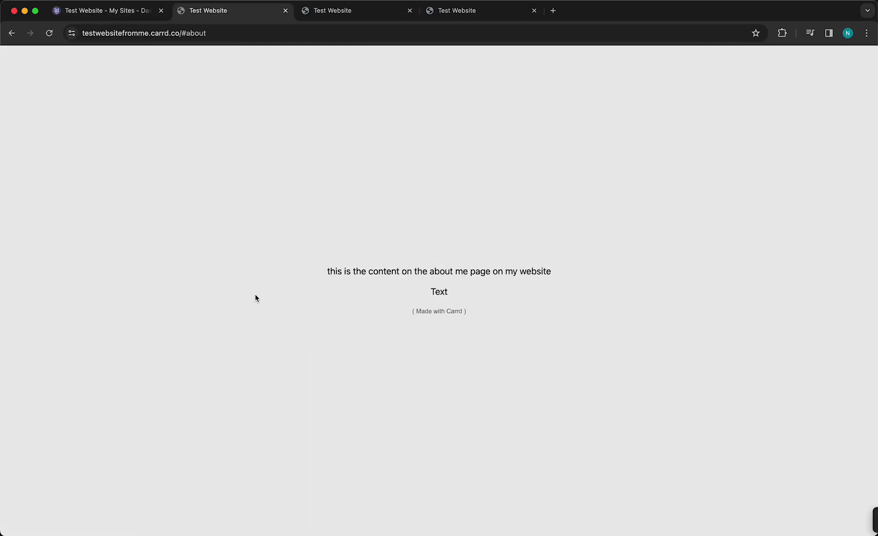